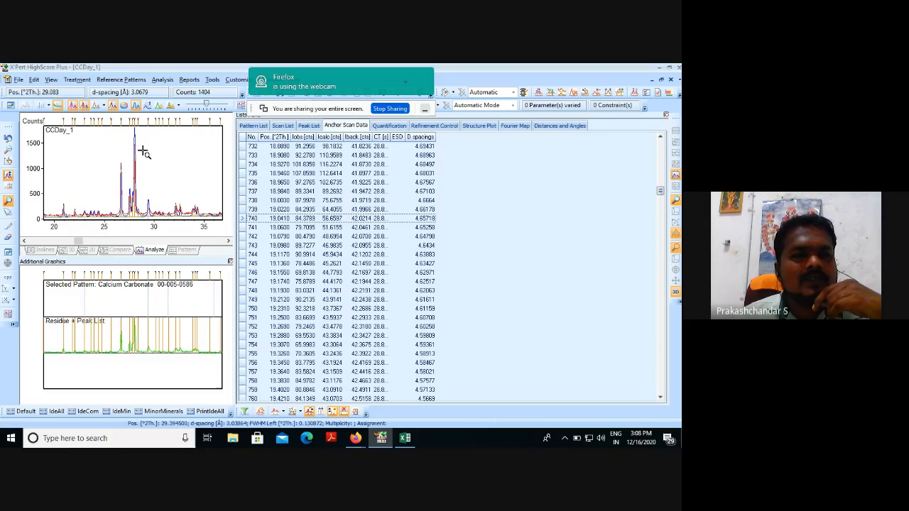
Open the CCDay_1 RAW scan file from the XRD RESULTS folder
{"action": "left_click", "coordinate": [19, 80]}
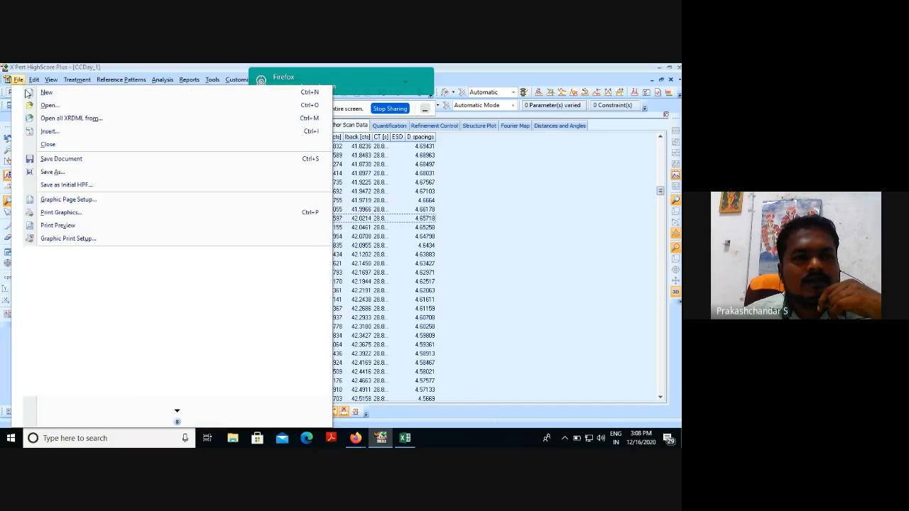
{"action": "left_click", "coordinate": [61, 109]}
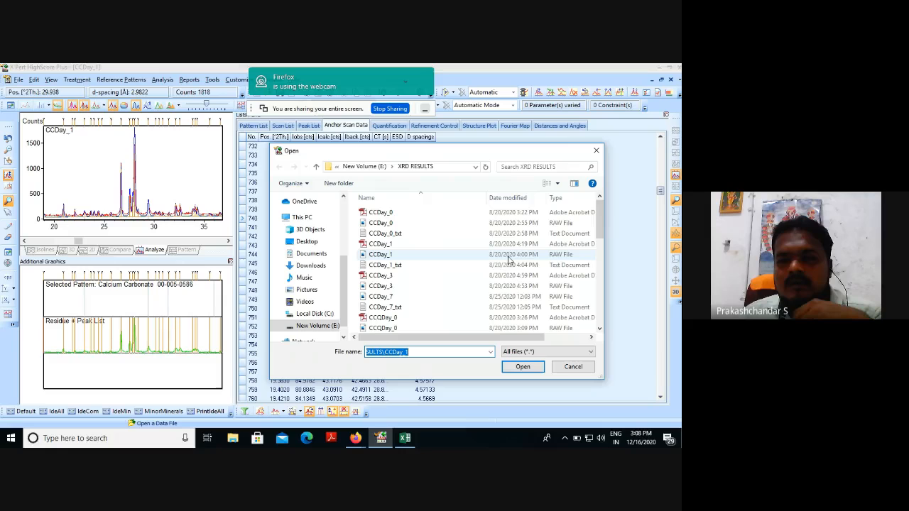
{"action": "left_click", "coordinate": [386, 255]}
{"action": "left_click", "coordinate": [524, 367]}
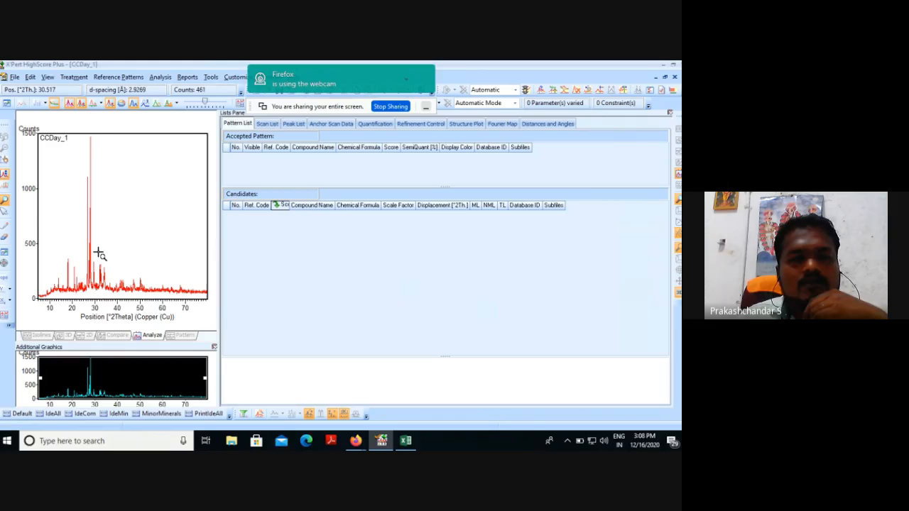
Try an automatic background subtraction on the scan with granularity 10 and bending factor 5, without accepting it
{"action": "left_click", "coordinate": [73, 78]}
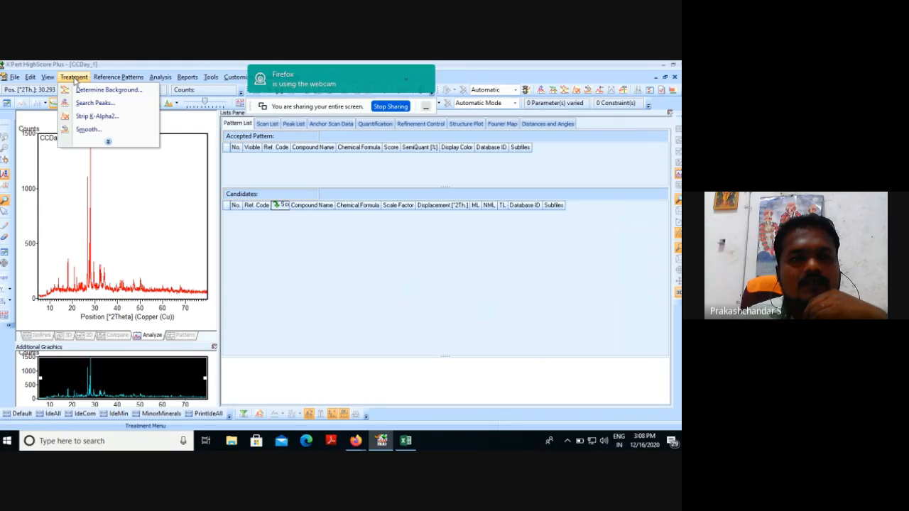
{"action": "left_click", "coordinate": [107, 144]}
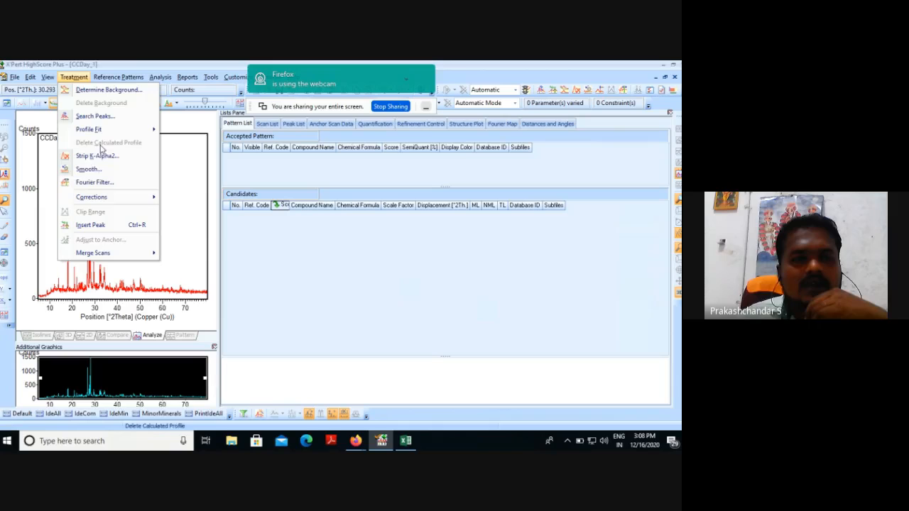
{"action": "left_click", "coordinate": [111, 91]}
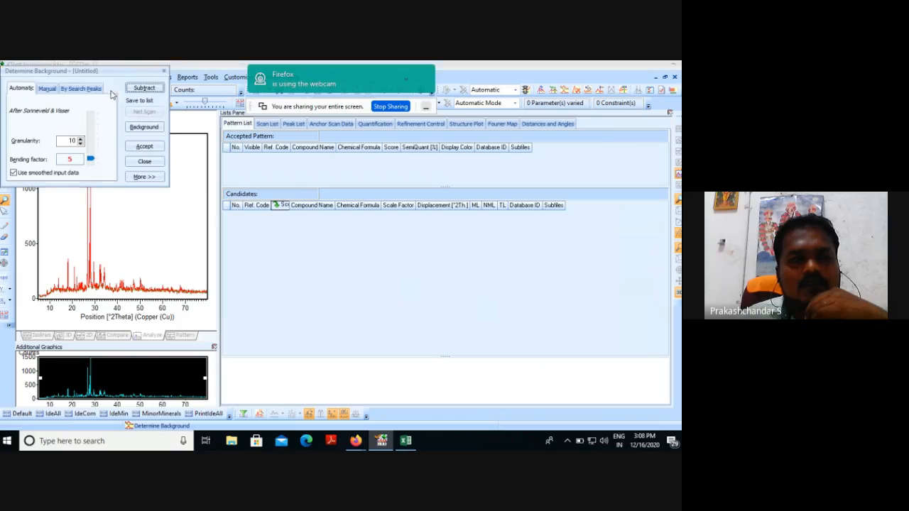
{"action": "left_click", "coordinate": [147, 89]}
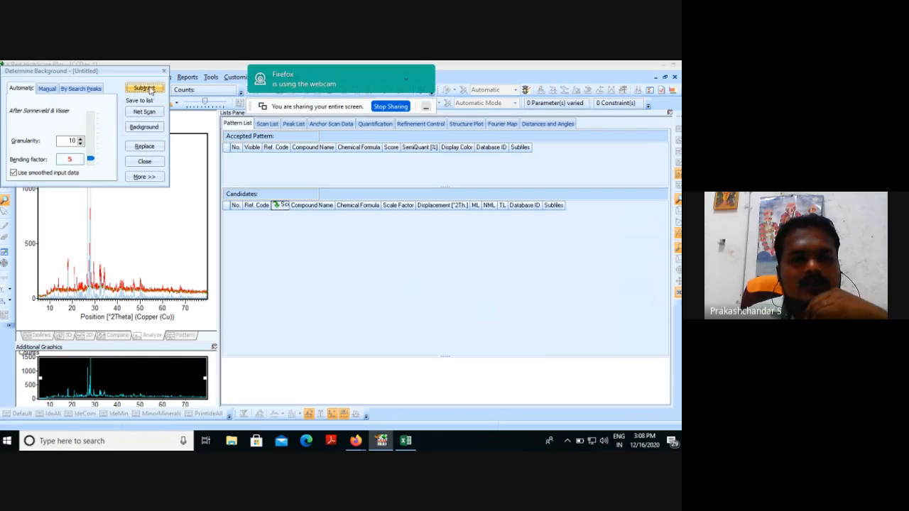
{"action": "left_click", "coordinate": [145, 162]}
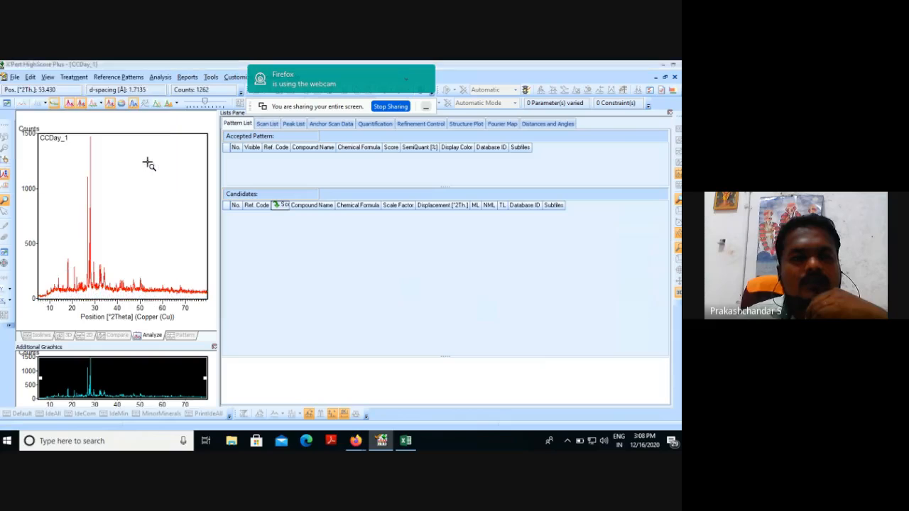
Search the scan's peaks with minimum significance 0.50, tip width 0.01 to 1.00, base width 2.00 and minimum 2nd derivative, and accept them
{"action": "left_click", "coordinate": [75, 77]}
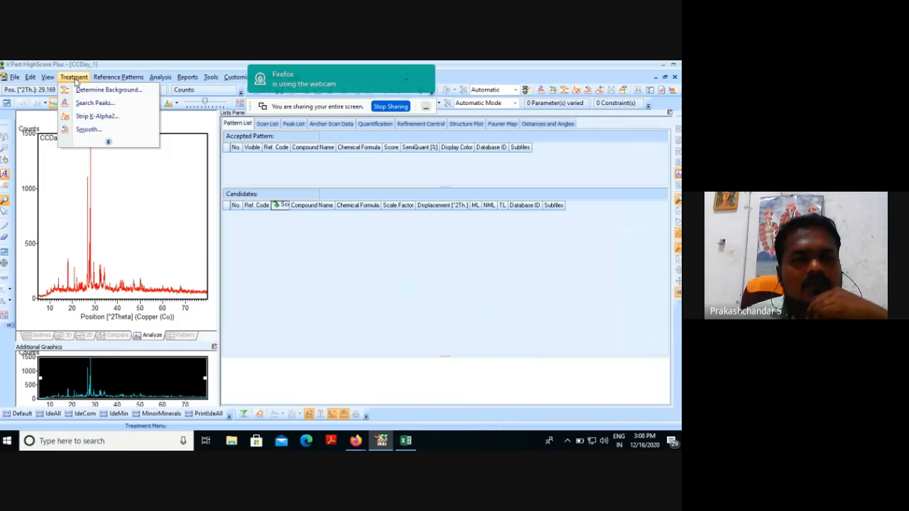
{"action": "left_click", "coordinate": [108, 141]}
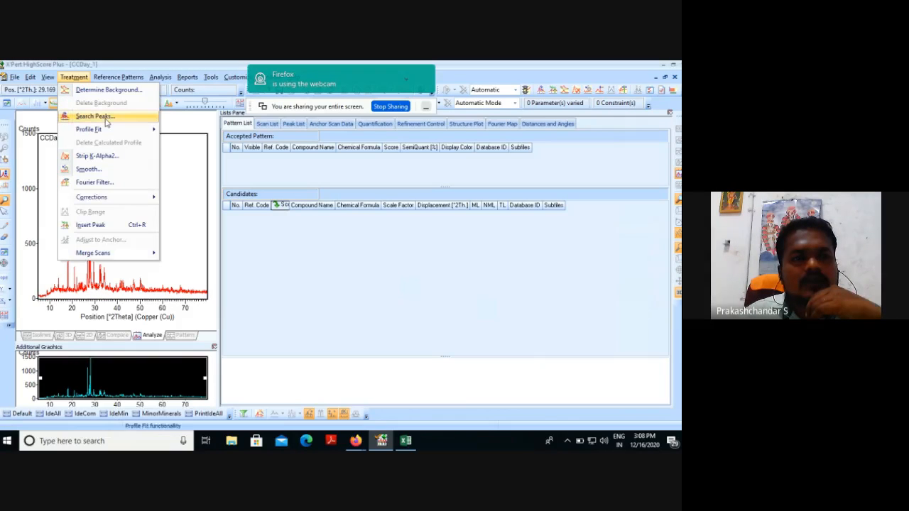
{"action": "left_click", "coordinate": [104, 116]}
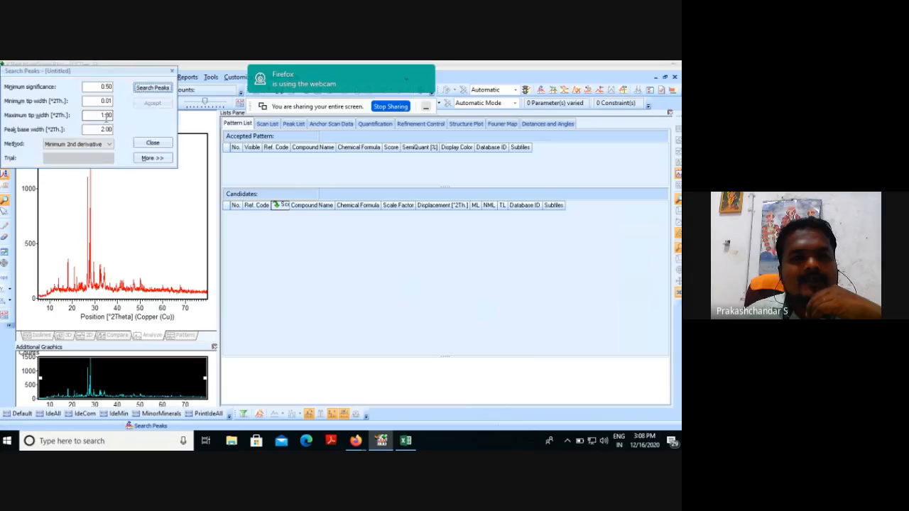
{"action": "left_click", "coordinate": [102, 100]}
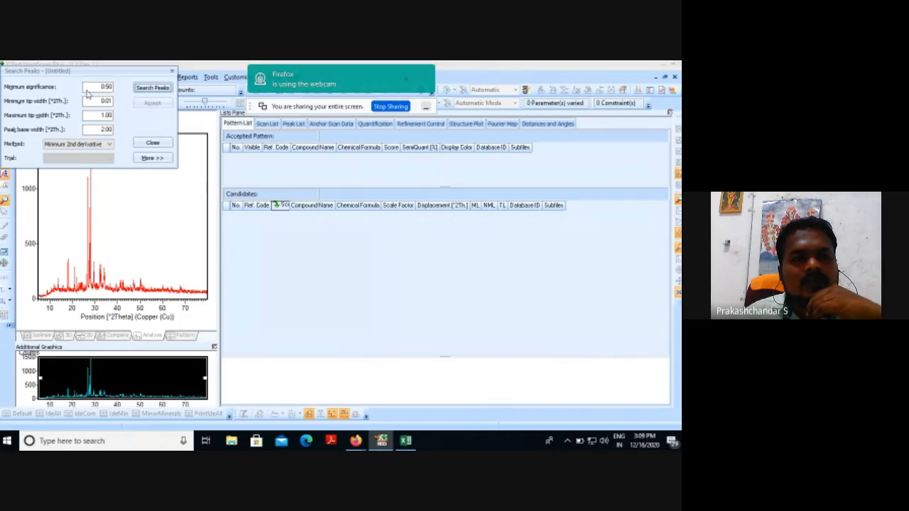
{"action": "left_click", "coordinate": [98, 86]}
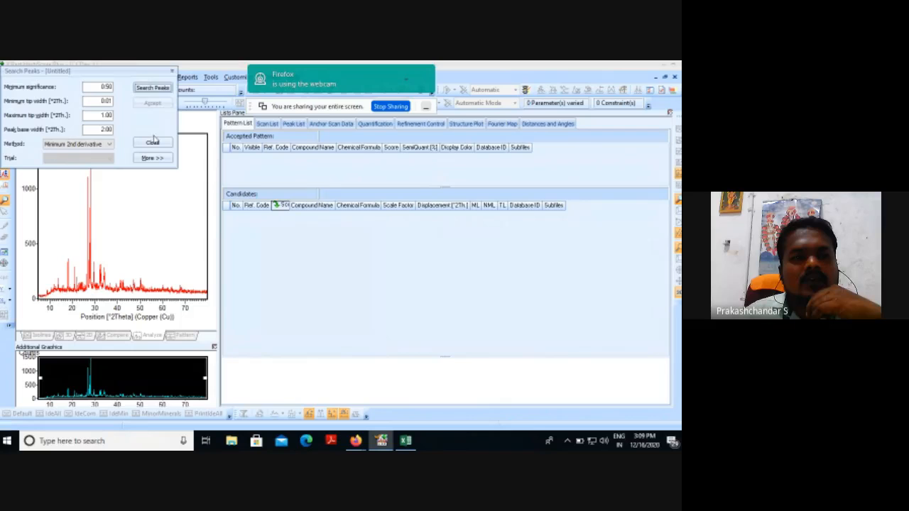
{"action": "left_click", "coordinate": [160, 91]}
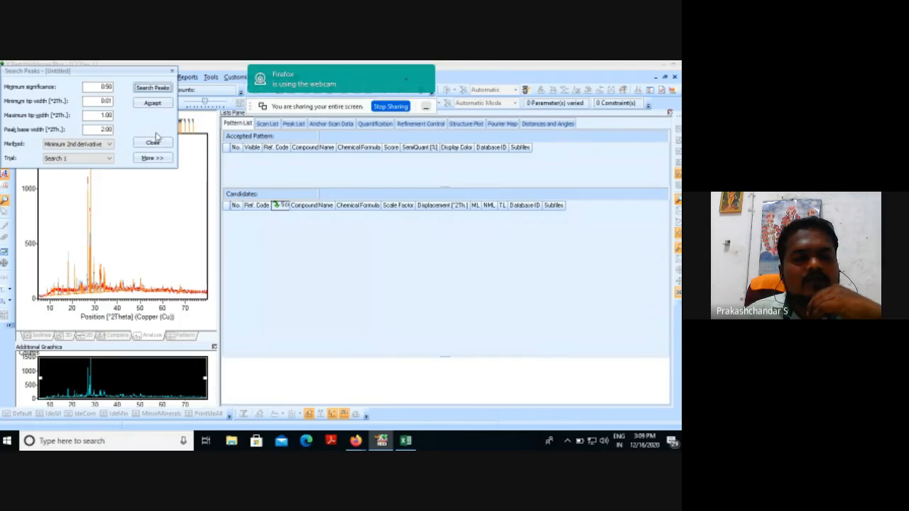
{"action": "left_click", "coordinate": [161, 105]}
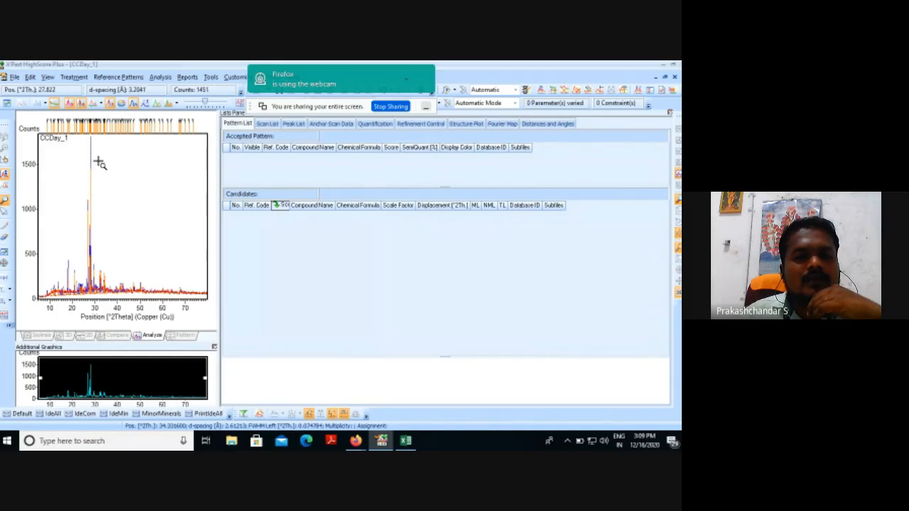
Try stripping K-Alpha2 from the scan by the Rachinger method with intensity ratio 0.5, without replacing the scan
{"action": "left_click", "coordinate": [74, 76]}
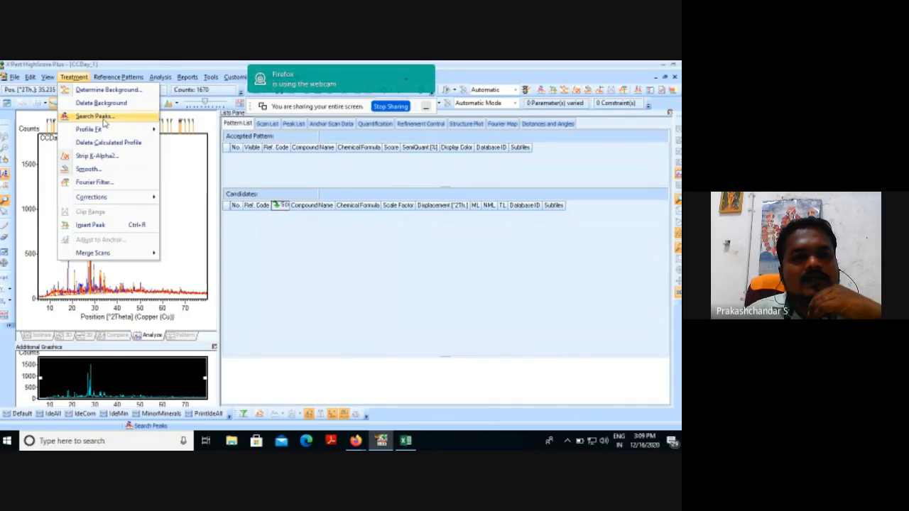
{"action": "left_click", "coordinate": [105, 156]}
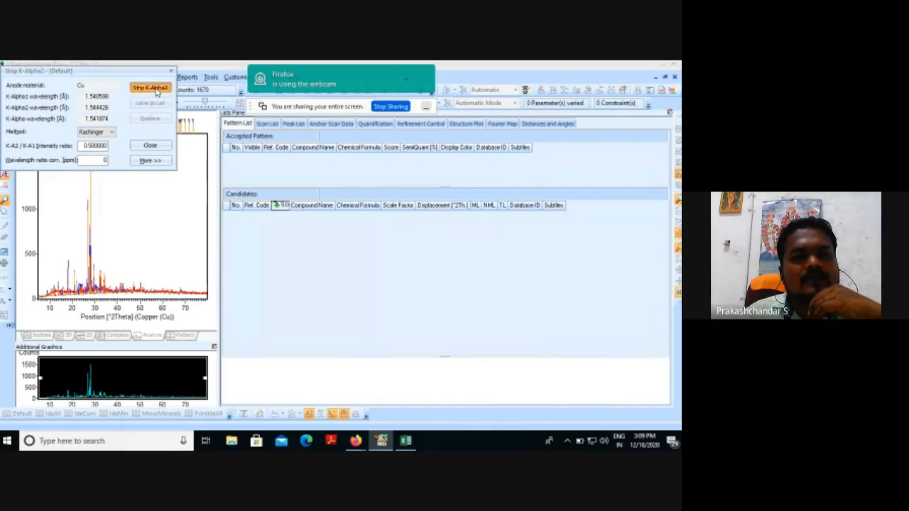
{"action": "left_click", "coordinate": [156, 89]}
{"action": "left_click", "coordinate": [150, 145]}
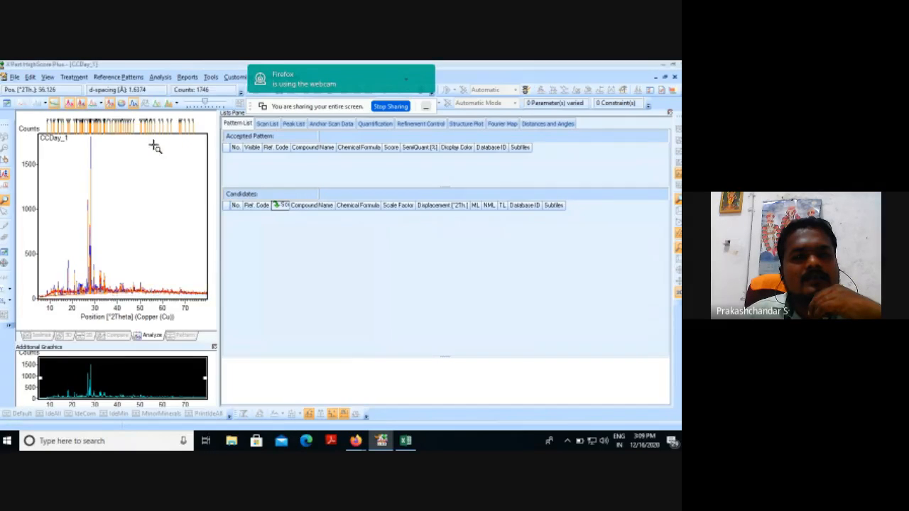
Try quintic polynomial smoothing of the scan with a convolution range of 7 and peaks omitted, without replacing the scan
{"action": "left_click", "coordinate": [73, 76]}
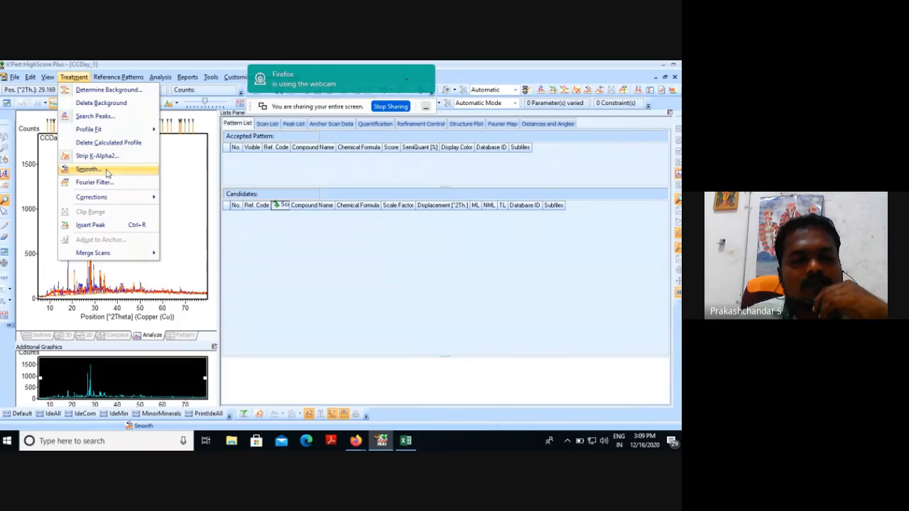
{"action": "left_click", "coordinate": [107, 170]}
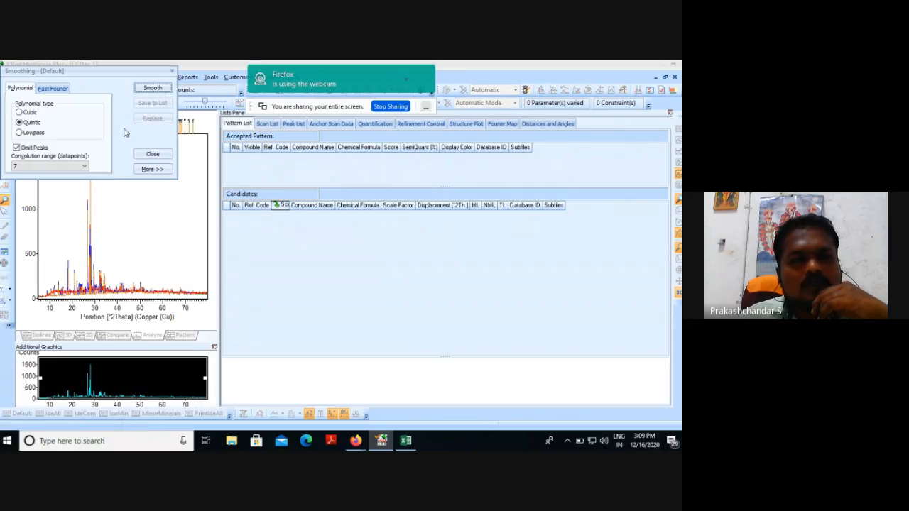
{"action": "left_click", "coordinate": [150, 92]}
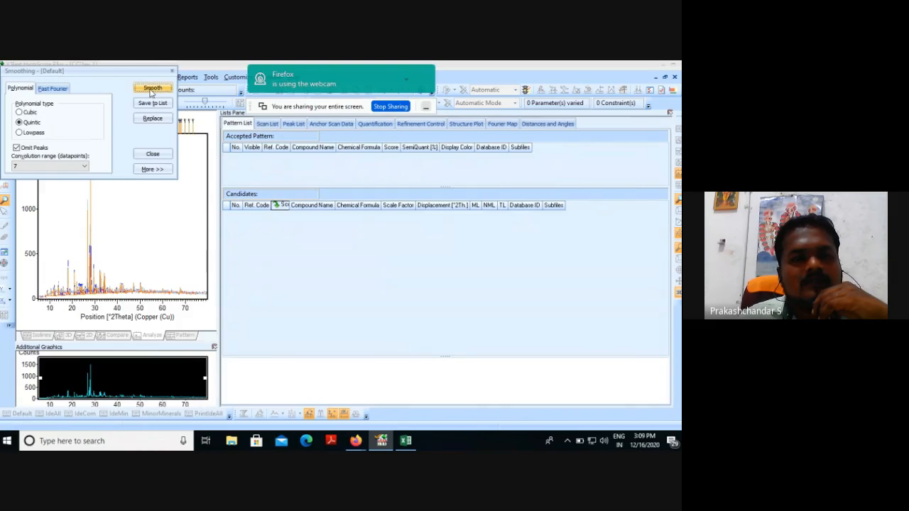
{"action": "left_click", "coordinate": [164, 156]}
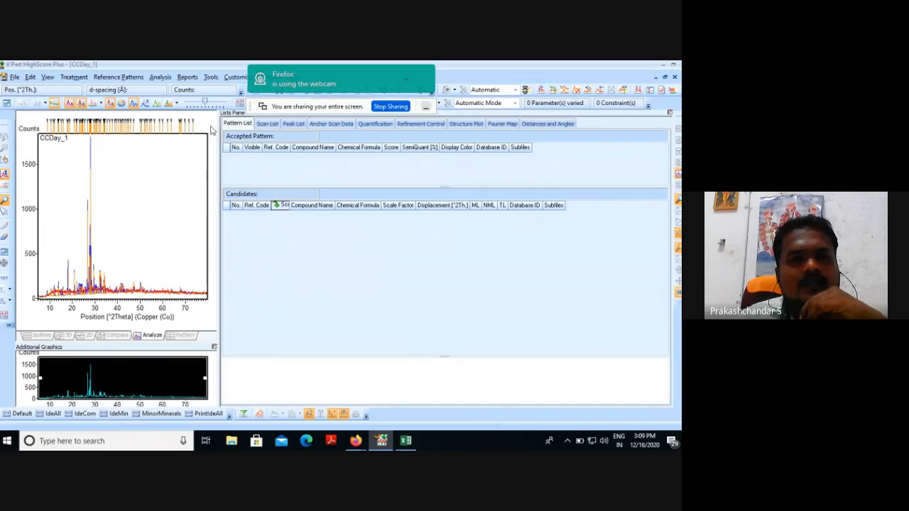
Set up a Search & Match with a restriction set limited to the Cement and Hydration Products subfile, and load it
{"action": "left_click", "coordinate": [160, 77]}
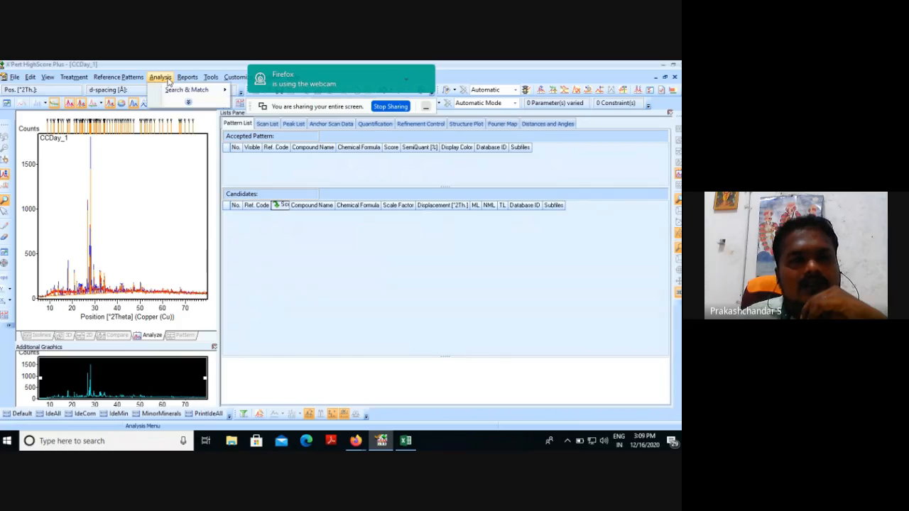
{"action": "left_click", "coordinate": [189, 102]}
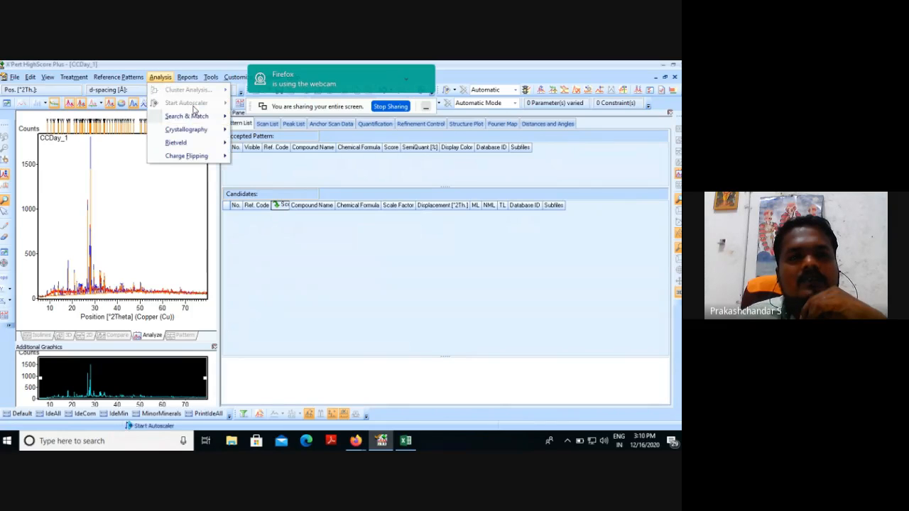
{"action": "mouse_move", "coordinate": [192, 121]}
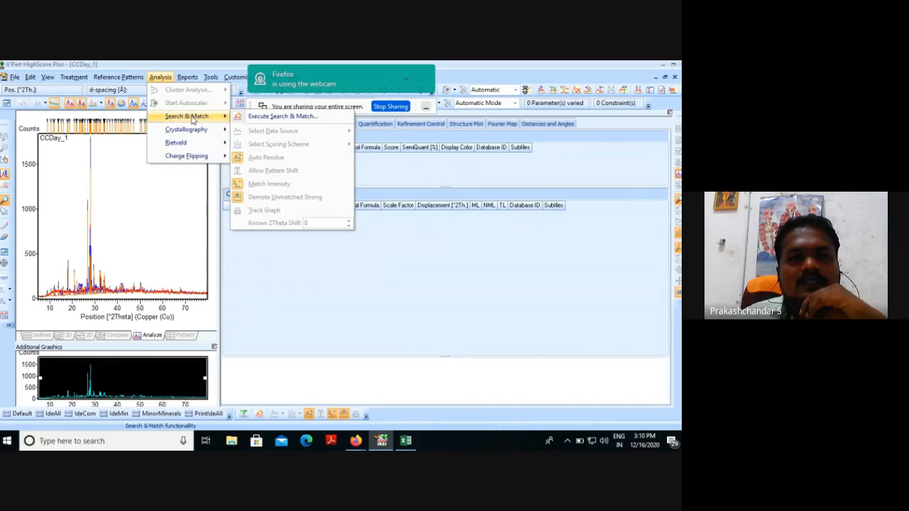
{"action": "left_click", "coordinate": [278, 118]}
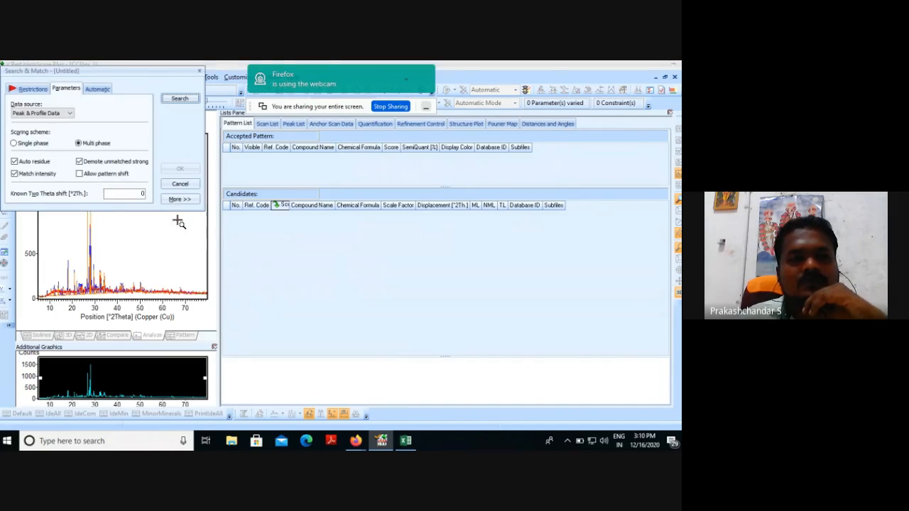
{"action": "left_click", "coordinate": [32, 89]}
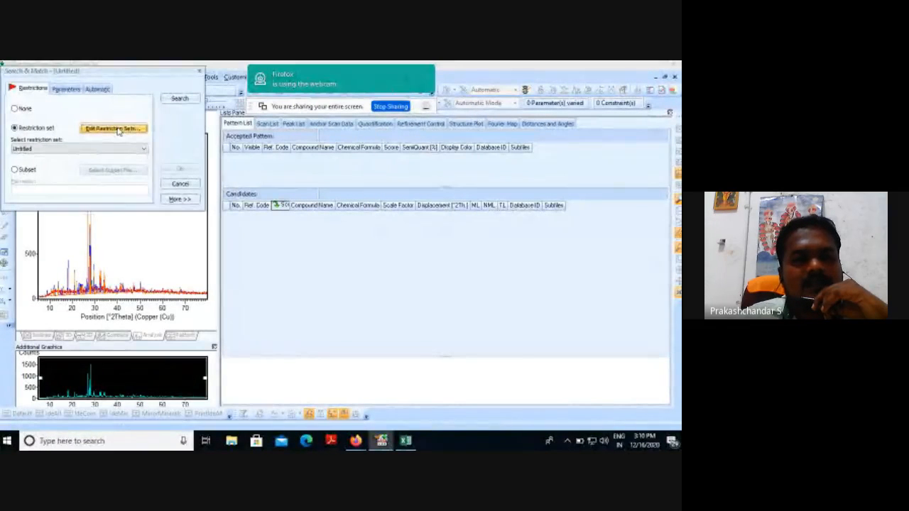
{"action": "left_click", "coordinate": [119, 129]}
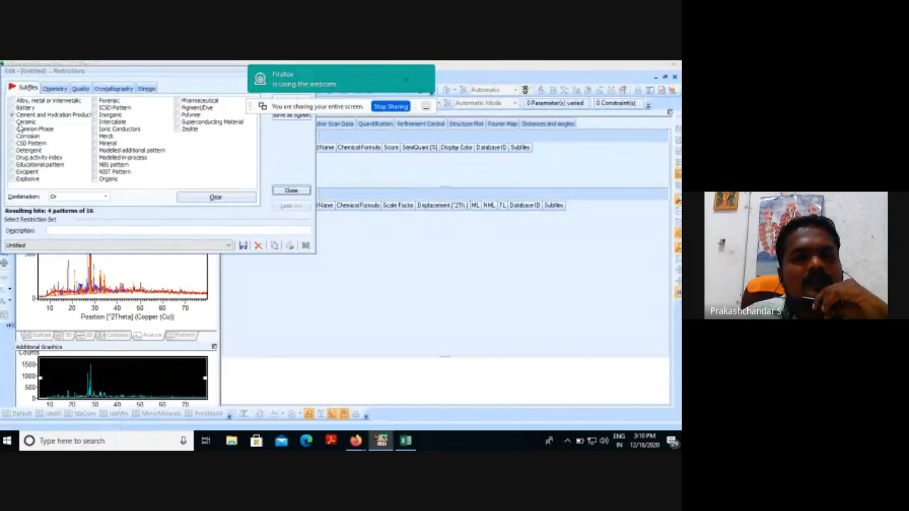
{"action": "left_click", "coordinate": [12, 115]}
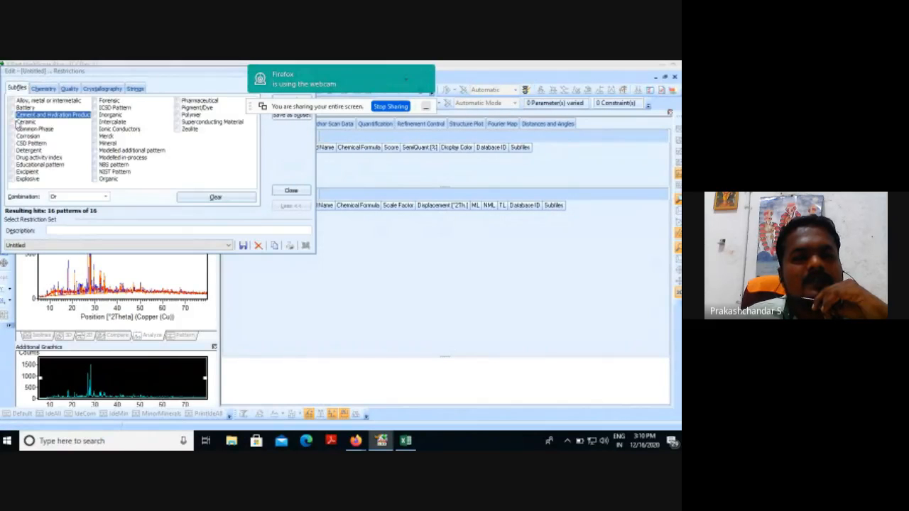
{"action": "left_click", "coordinate": [11, 115]}
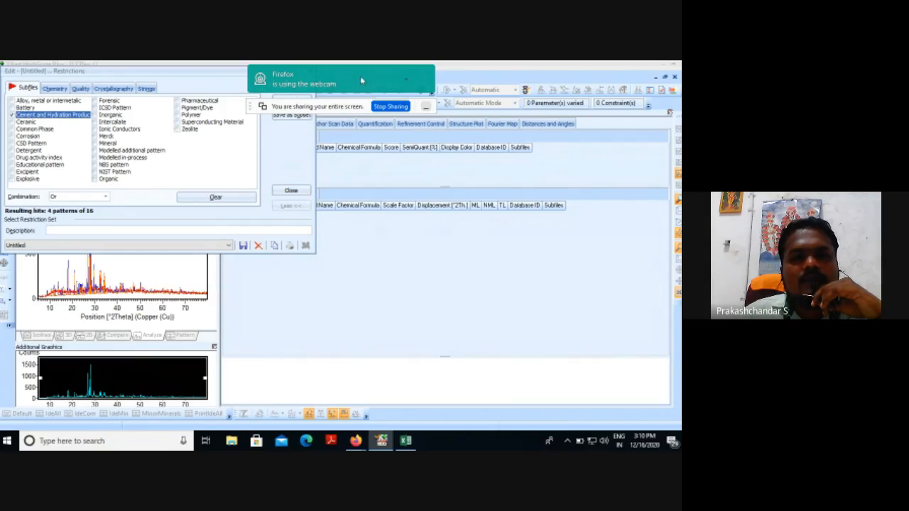
{"action": "left_click_drag", "start_coordinate": [356, 103], "coordinate": [413, 255]}
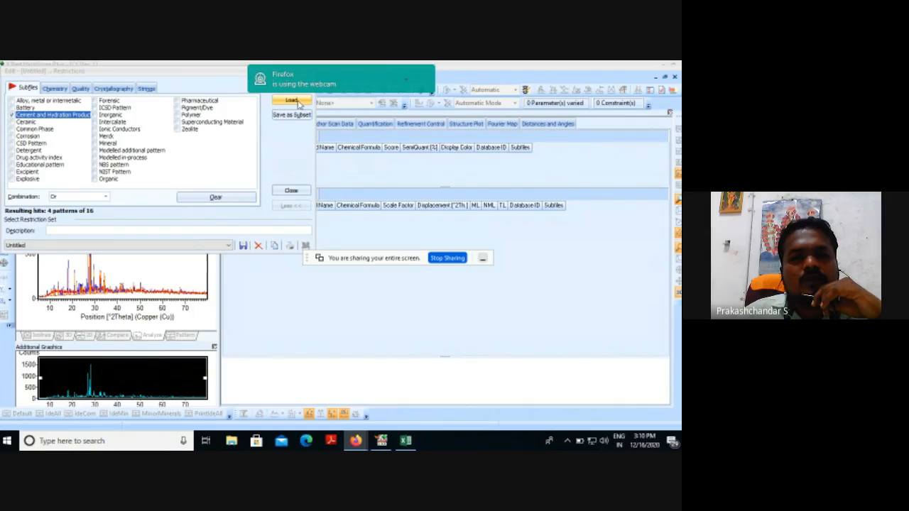
{"action": "left_click", "coordinate": [299, 103]}
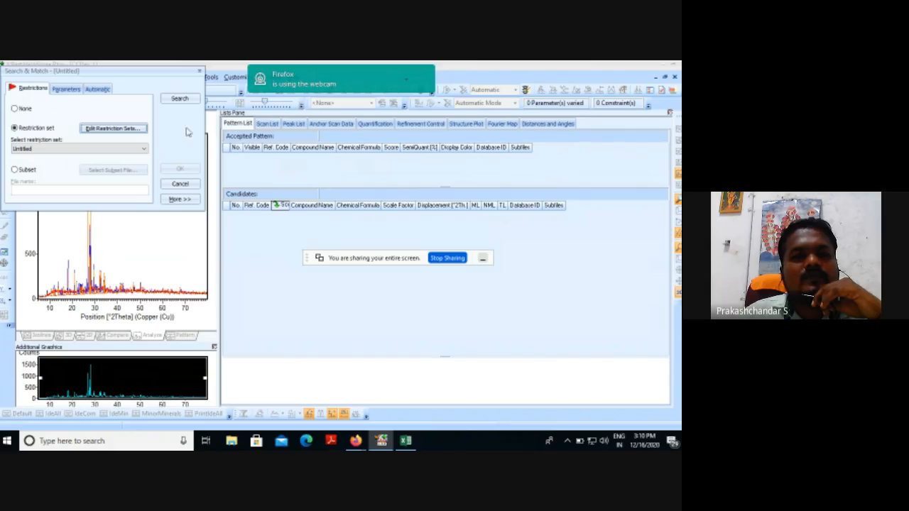
Run the restricted Search & Match on the scan and accept its candidate patterns
{"action": "left_click", "coordinate": [180, 100]}
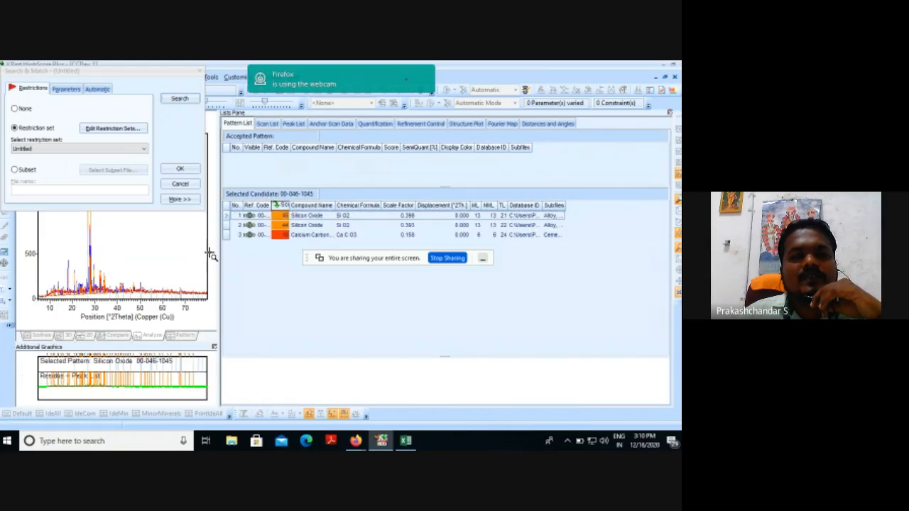
{"action": "left_click", "coordinate": [181, 169]}
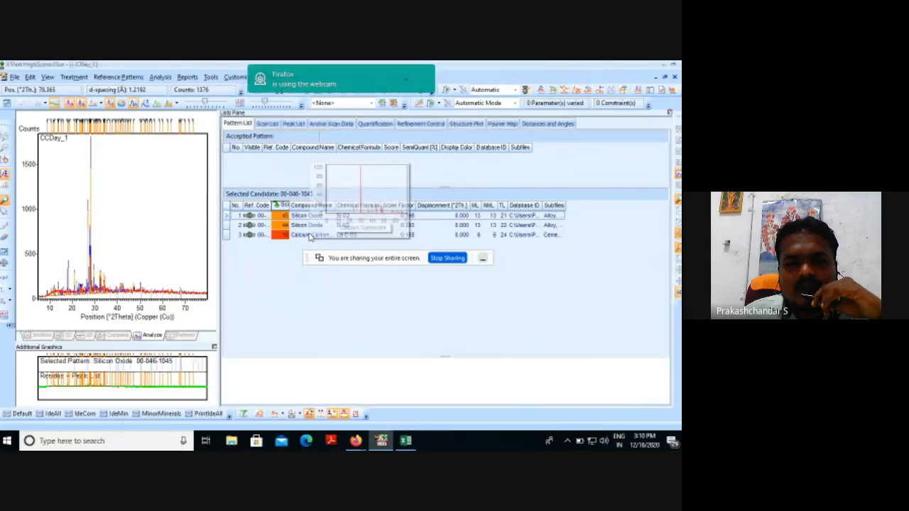
{"action": "mouse_move", "coordinate": [306, 220]}
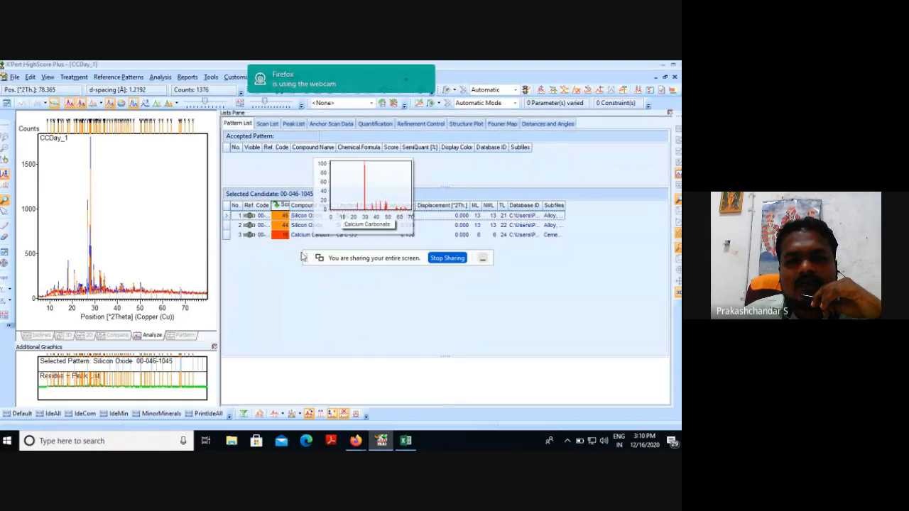
Examine the reference code and compound name in the details of the first Silicon Oxide candidate pattern
{"action": "double_click", "coordinate": [319, 220]}
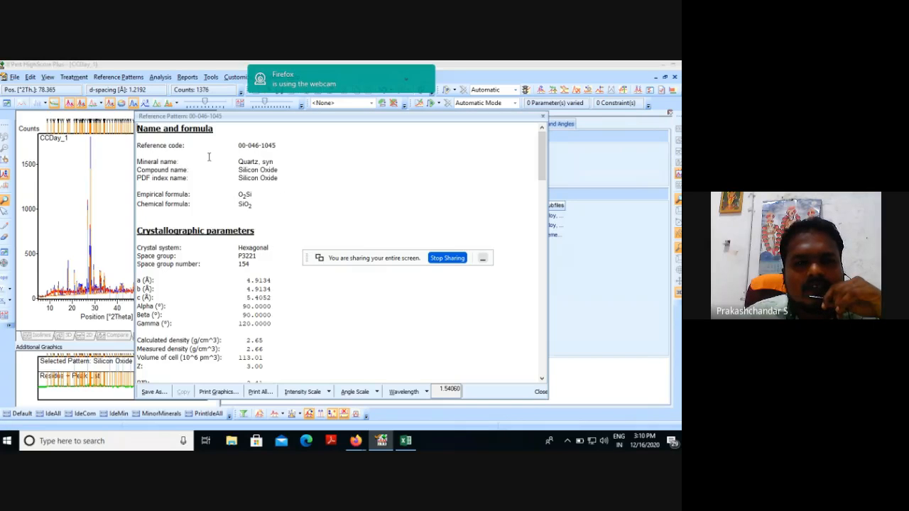
{"action": "left_click_drag", "start_coordinate": [276, 146], "coordinate": [239, 145]}
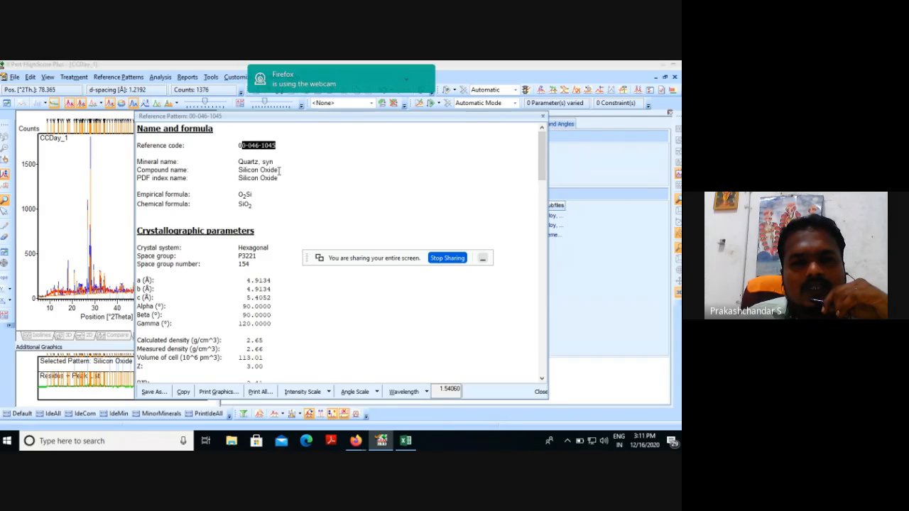
{"action": "left_click_drag", "start_coordinate": [280, 171], "coordinate": [247, 172]}
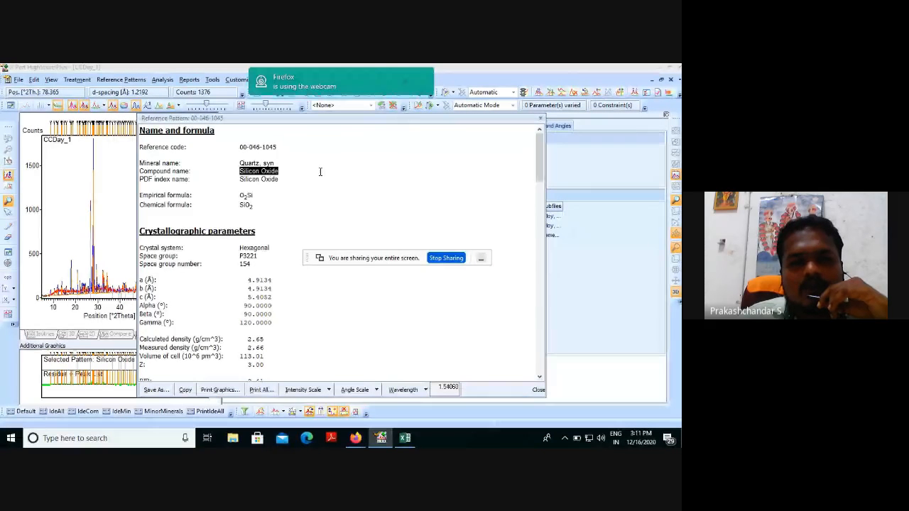
{"action": "left_click", "coordinate": [541, 120]}
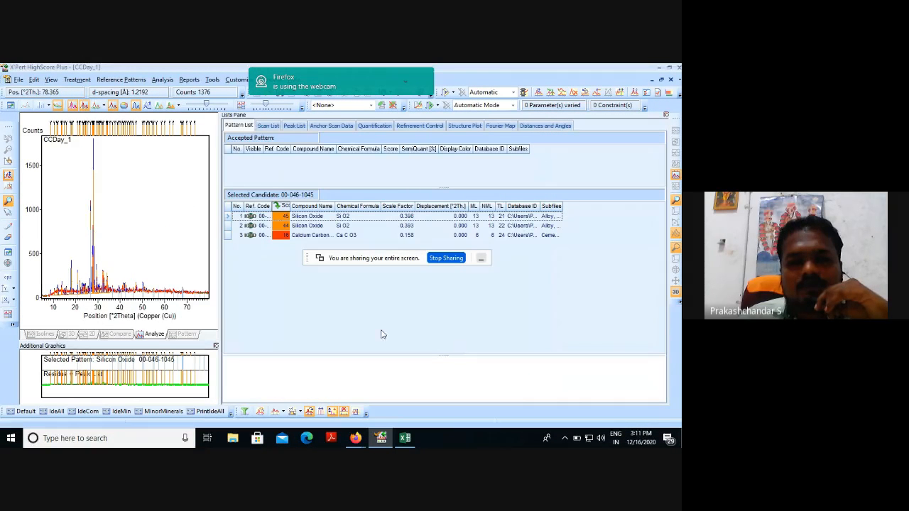
Compare the first Silicon Oxide candidate with the scan's peaks, examining the peak near 21 °2Theta closely
{"action": "mouse_move", "coordinate": [303, 222]}
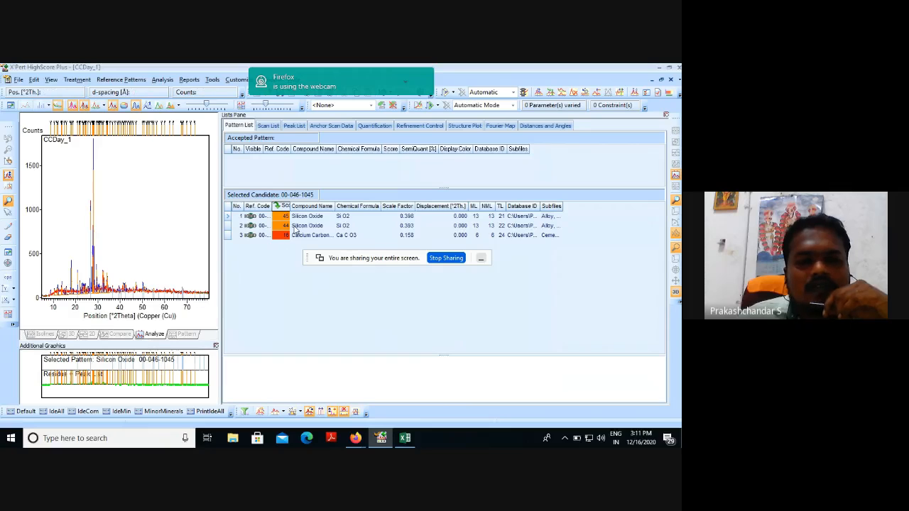
{"action": "left_click", "coordinate": [295, 218]}
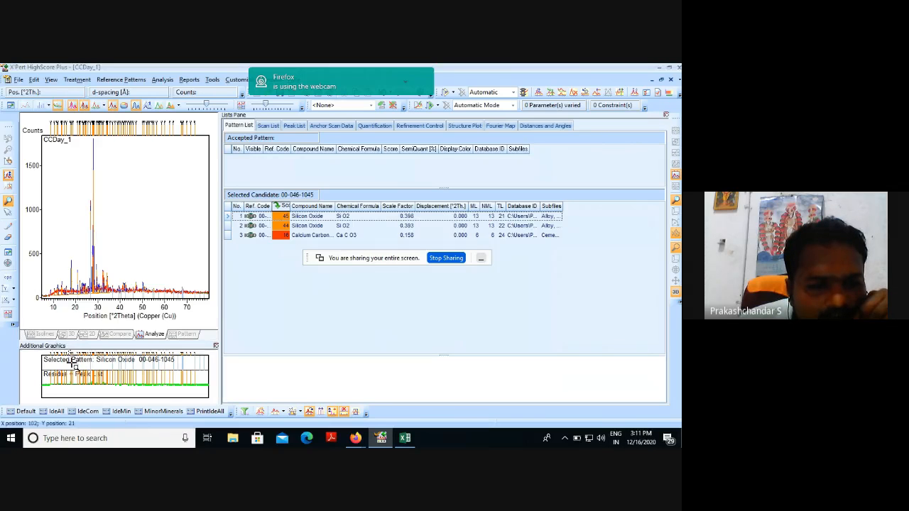
{"action": "left_click_drag", "start_coordinate": [69, 354], "coordinate": [104, 389]}
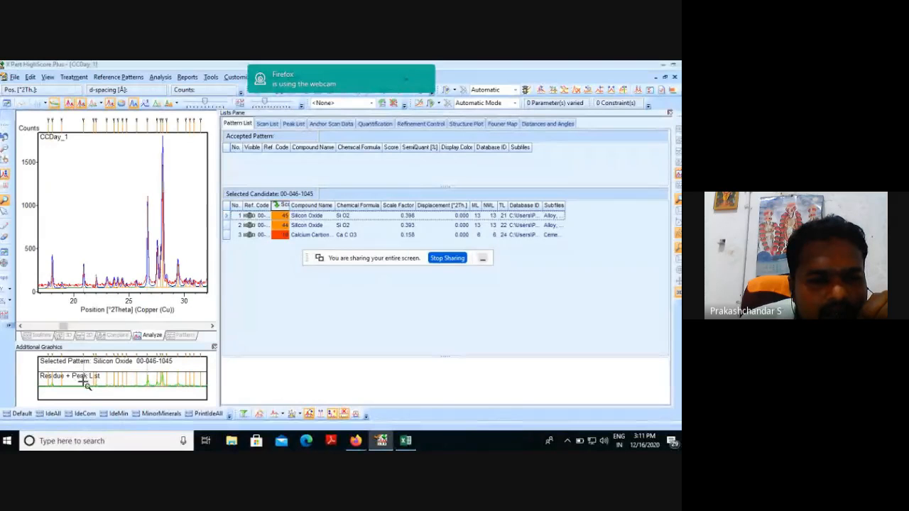
{"action": "left_click_drag", "start_coordinate": [79, 366], "coordinate": [94, 389]}
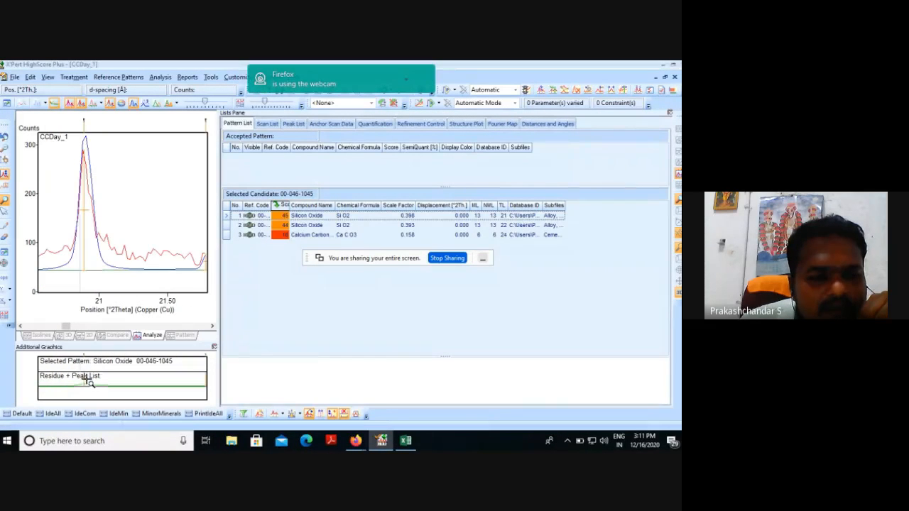
{"action": "left_click", "coordinate": [5, 140]}
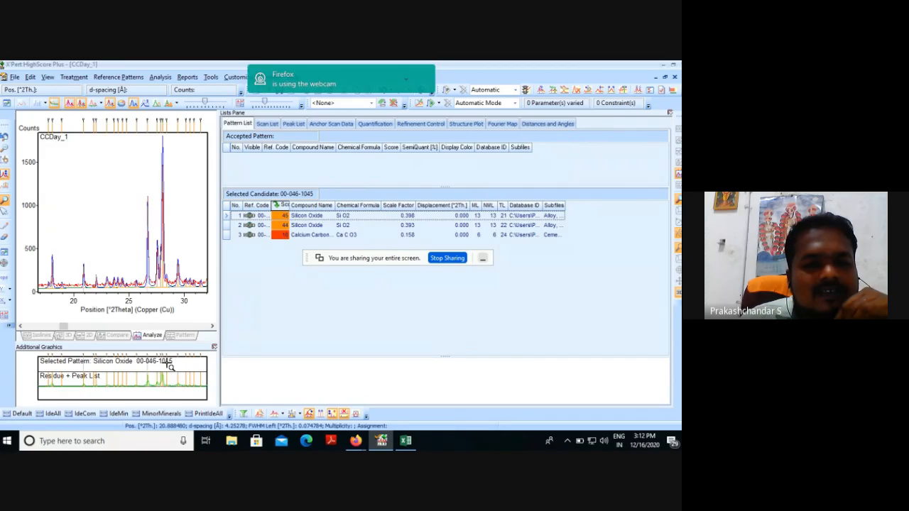
{"action": "left_click", "coordinate": [5, 139]}
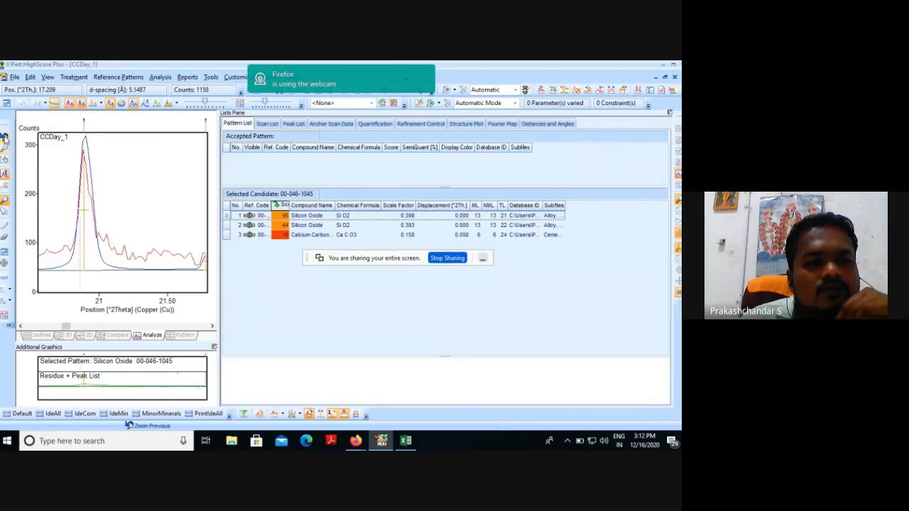
{"action": "left_click", "coordinate": [5, 139]}
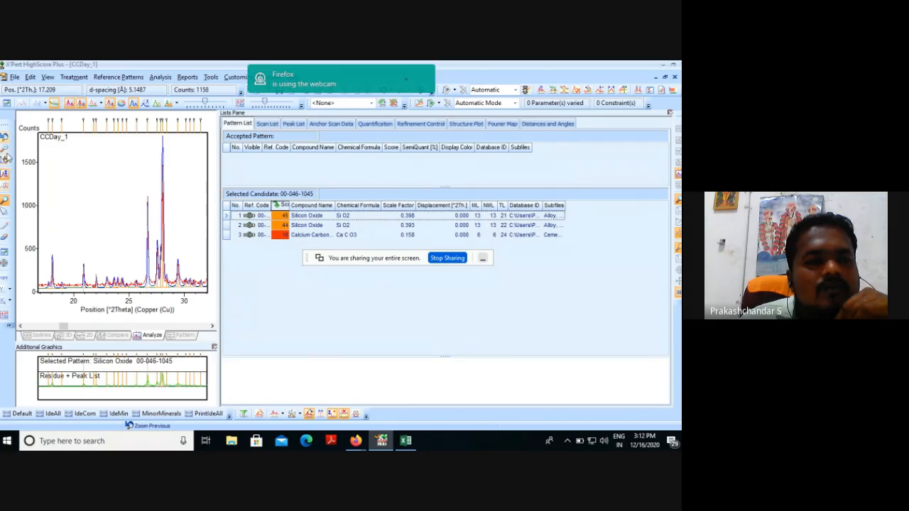
{"action": "left_click", "coordinate": [7, 158]}
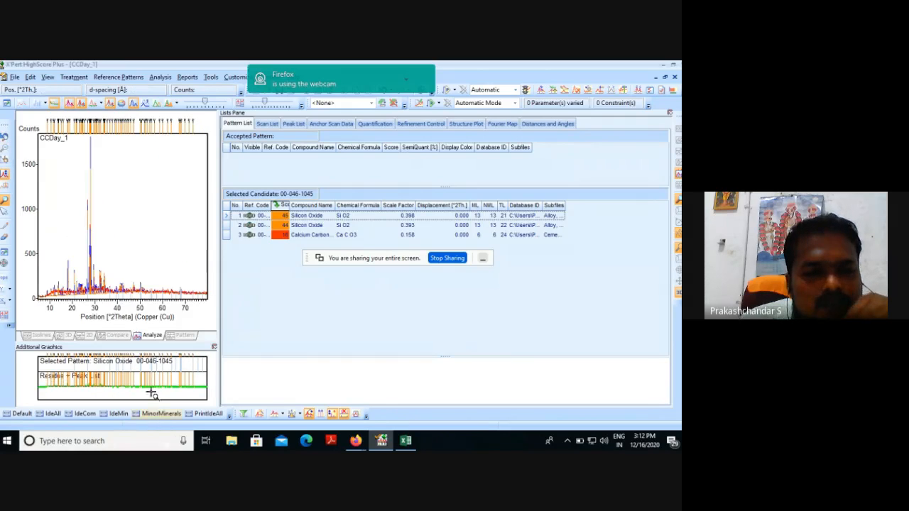
Compare the Calcium Carbonate candidate with the scan's peaks between about 20 and 50 °2Theta
{"action": "left_click", "coordinate": [306, 237]}
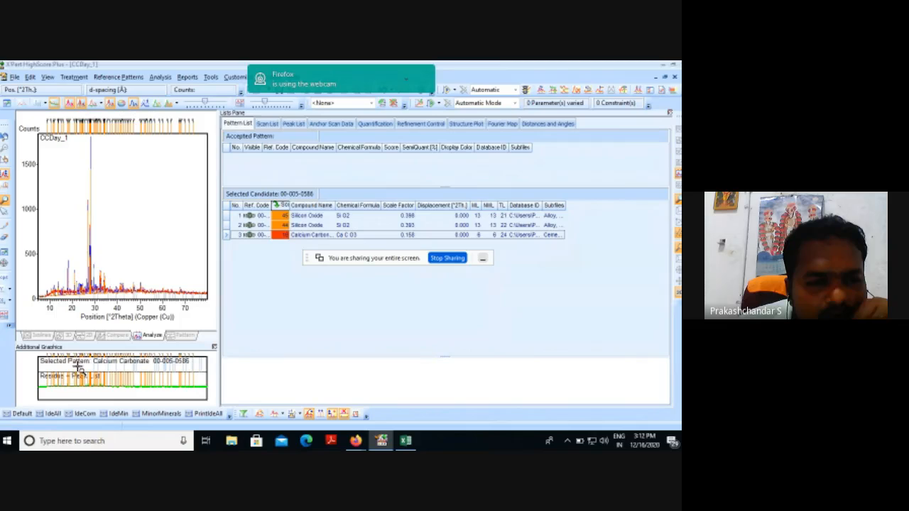
{"action": "left_click_drag", "start_coordinate": [72, 387], "coordinate": [145, 401]}
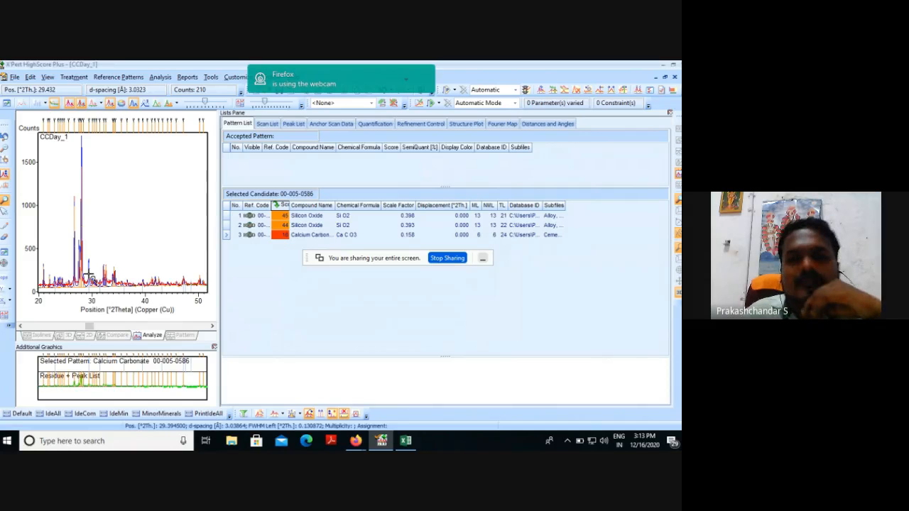
Copy the full anchor scan data list and paste it into the Excel sheet starting at cell F3
{"action": "left_click", "coordinate": [332, 125]}
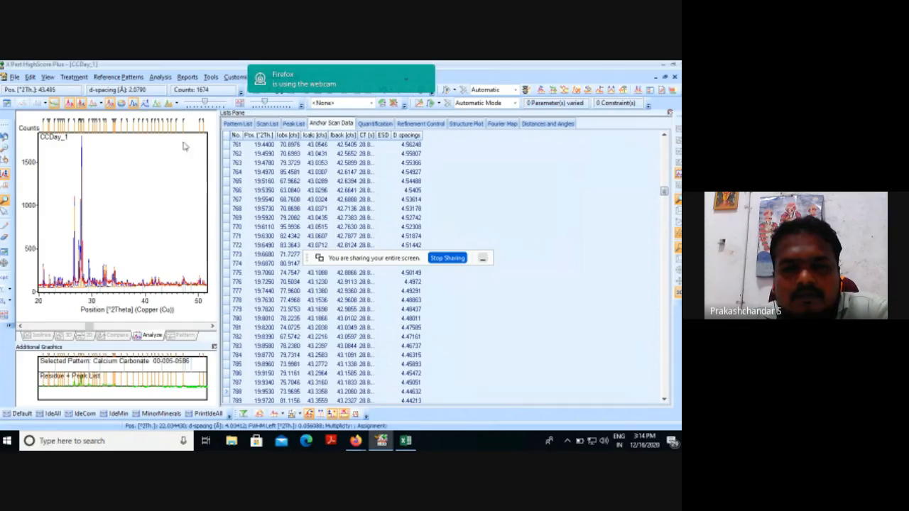
{"action": "right_click", "coordinate": [292, 205]}
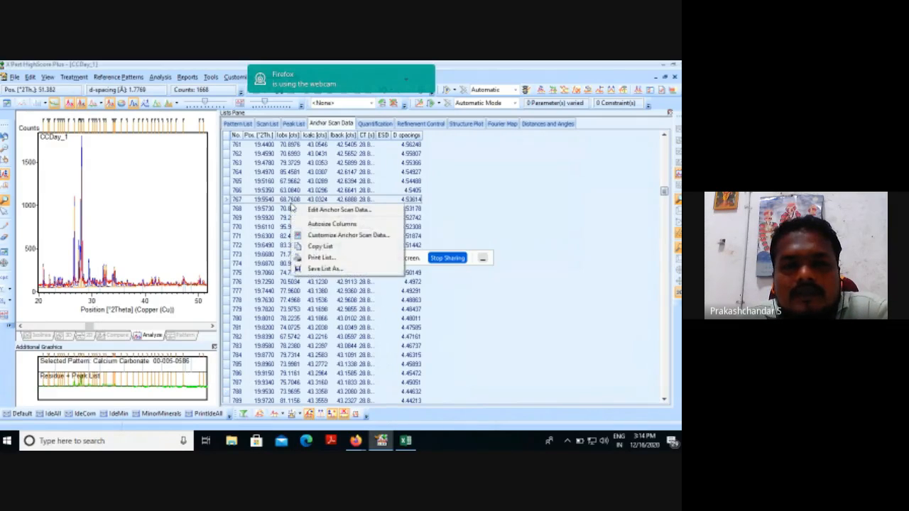
{"action": "left_click", "coordinate": [346, 248]}
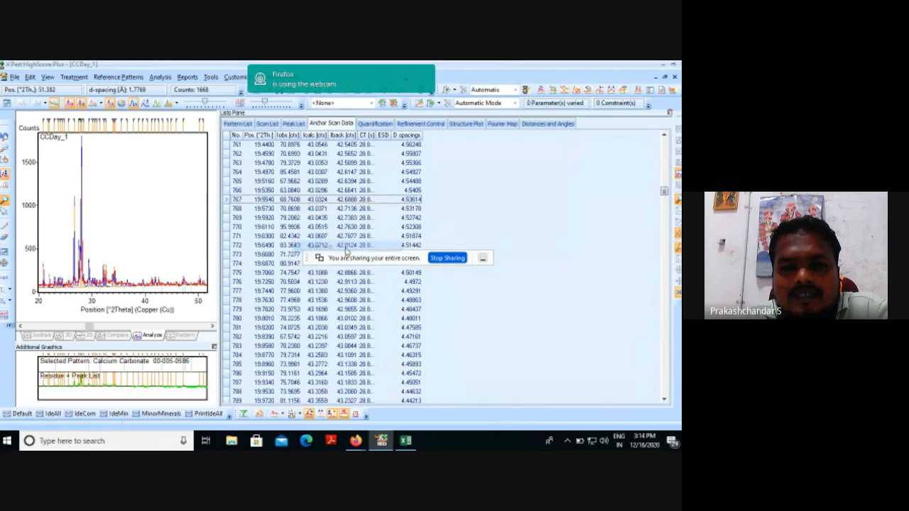
{"action": "left_click", "coordinate": [409, 446]}
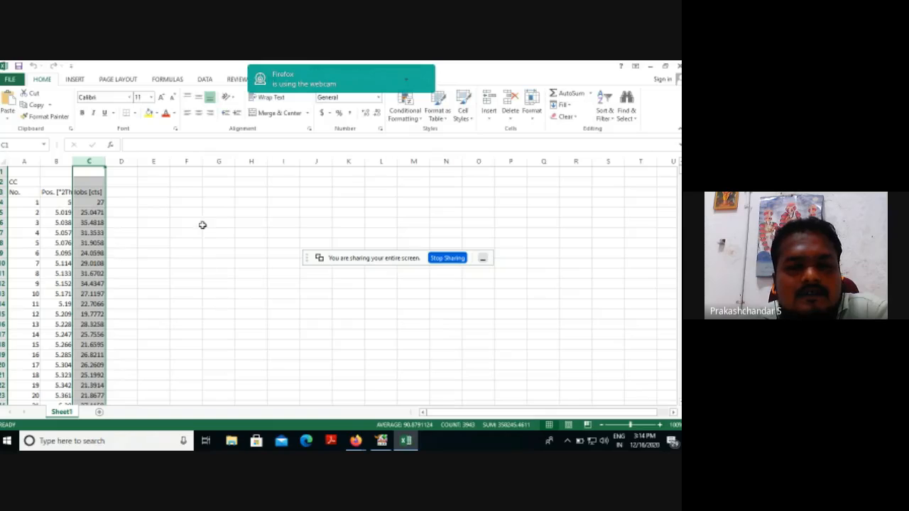
{"action": "left_click", "coordinate": [196, 193]}
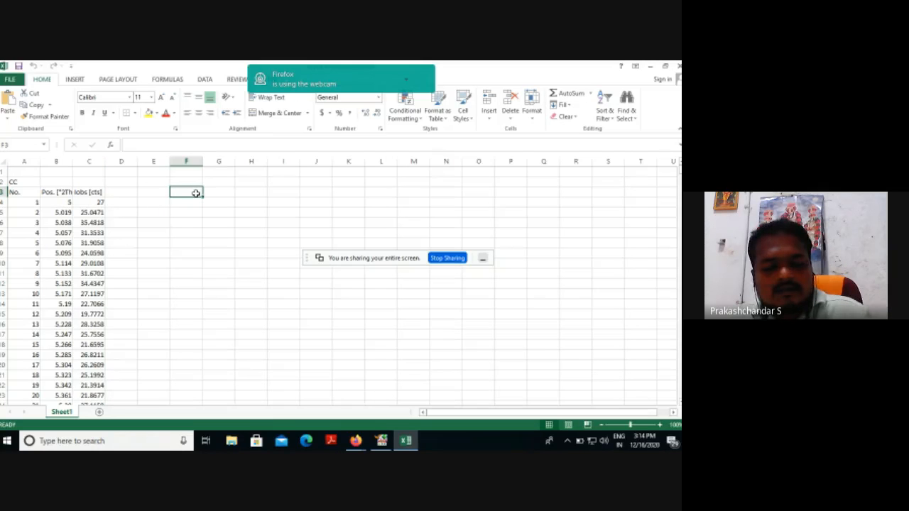
{"action": "key", "text": "ctrl+v"}
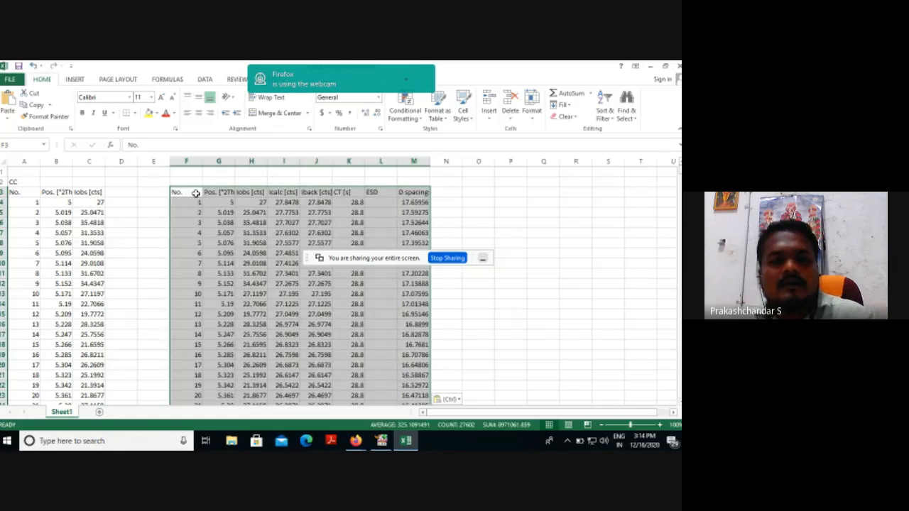
{"action": "left_click", "coordinate": [478, 203]}
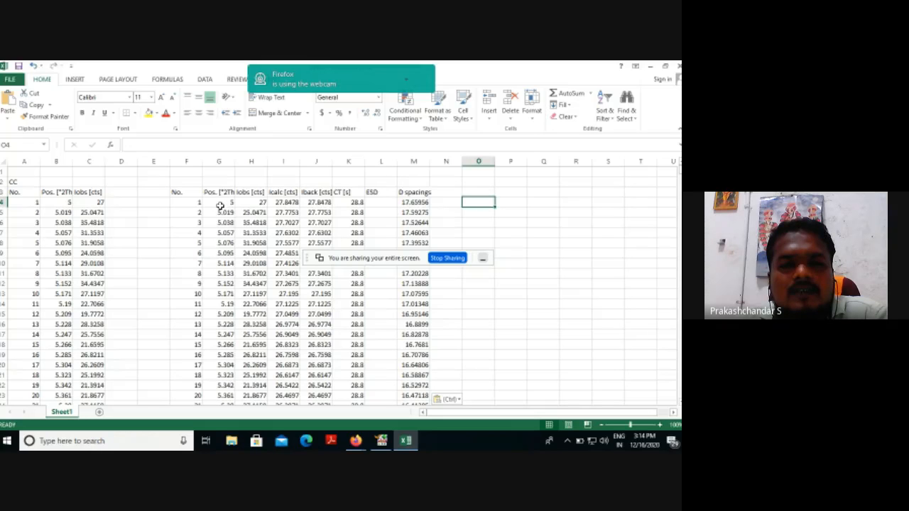
Clear columns I through M of the pasted data, keeping only the number, position and Iobs columns
{"action": "left_click", "coordinate": [288, 160]}
{"action": "left_click", "coordinate": [321, 161], "text": "shift"}
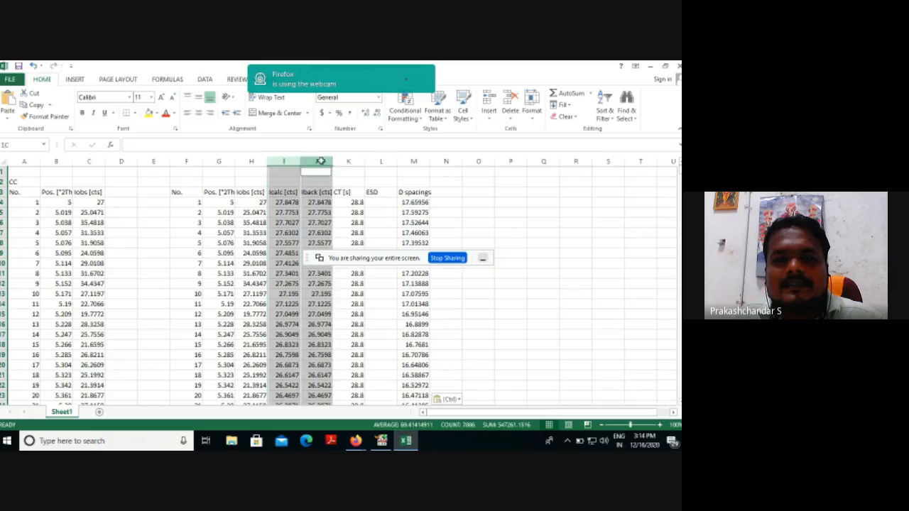
{"action": "left_click_drag", "start_coordinate": [321, 161], "coordinate": [421, 162]}
{"action": "key", "text": "Delete"}
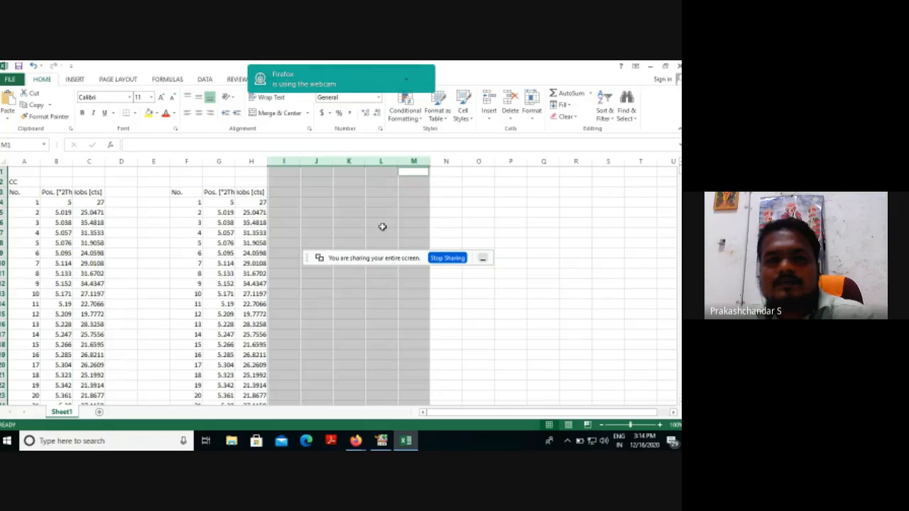
{"action": "left_click", "coordinate": [499, 315]}
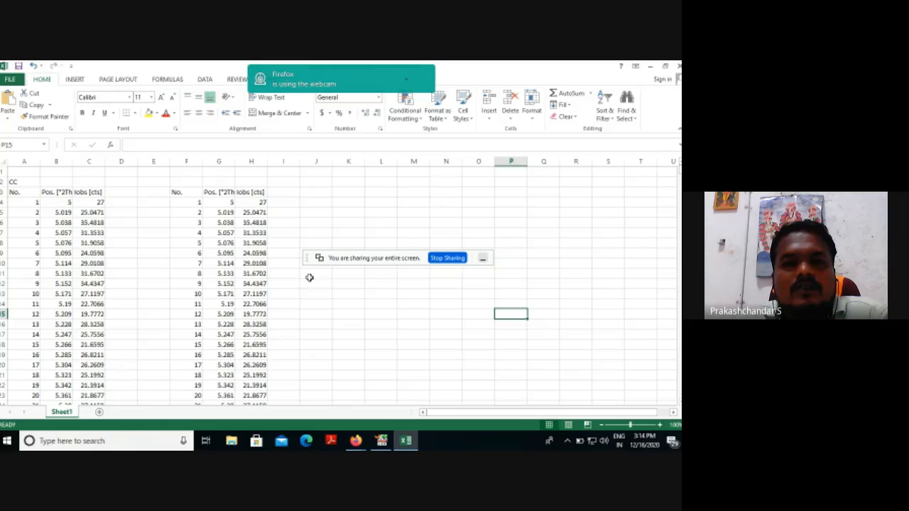
Launch OriginPro 8, choose to get a license file later, and dismiss the license notices
{"action": "left_click", "coordinate": [381, 441]}
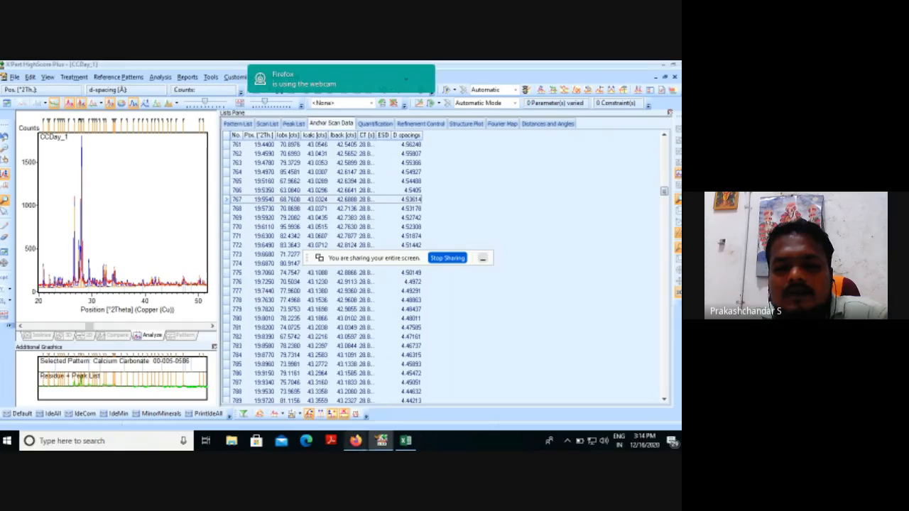
{"action": "left_click", "coordinate": [140, 441]}
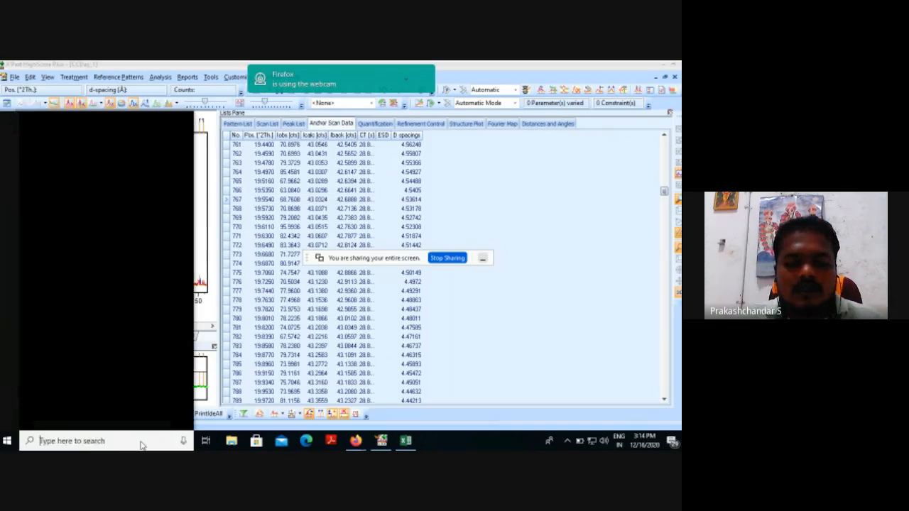
{"action": "type", "text": "o"}
{"action": "type", "text": "IGI"}
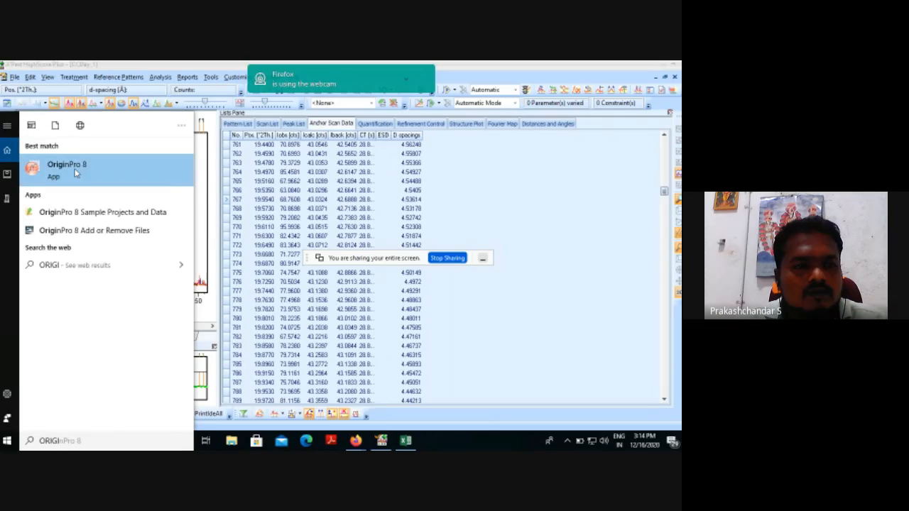
{"action": "left_click", "coordinate": [75, 170]}
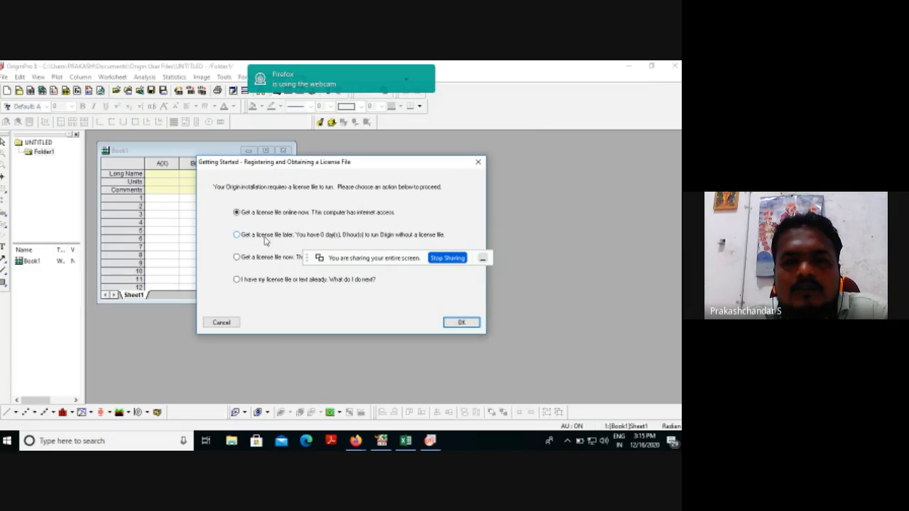
{"action": "left_click", "coordinate": [460, 323]}
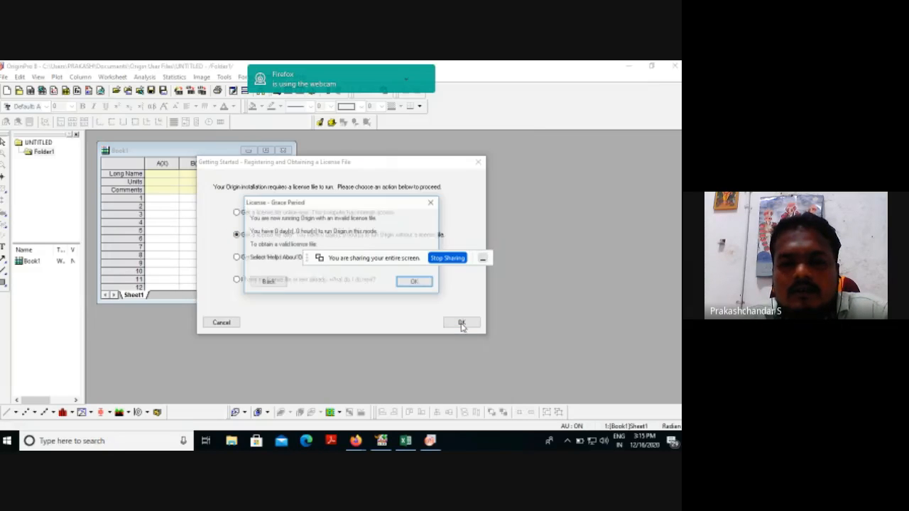
{"action": "left_click", "coordinate": [416, 282]}
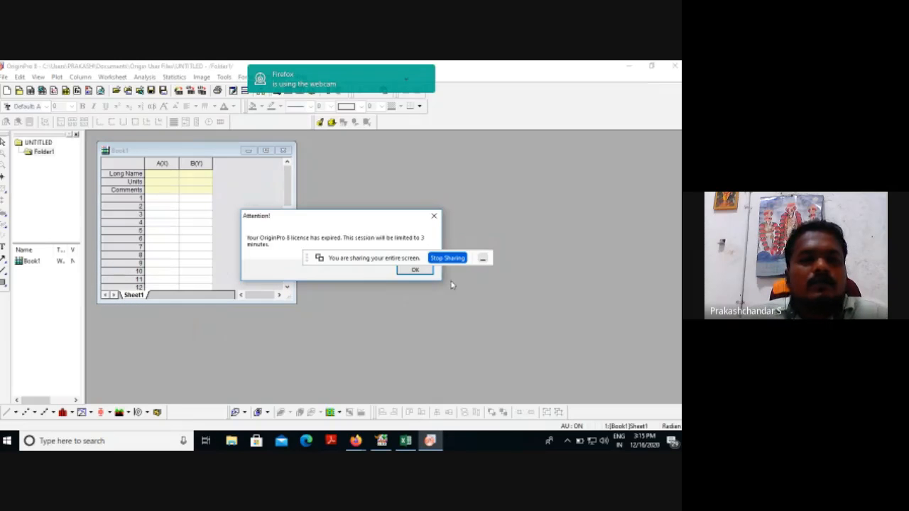
{"action": "left_click", "coordinate": [416, 270]}
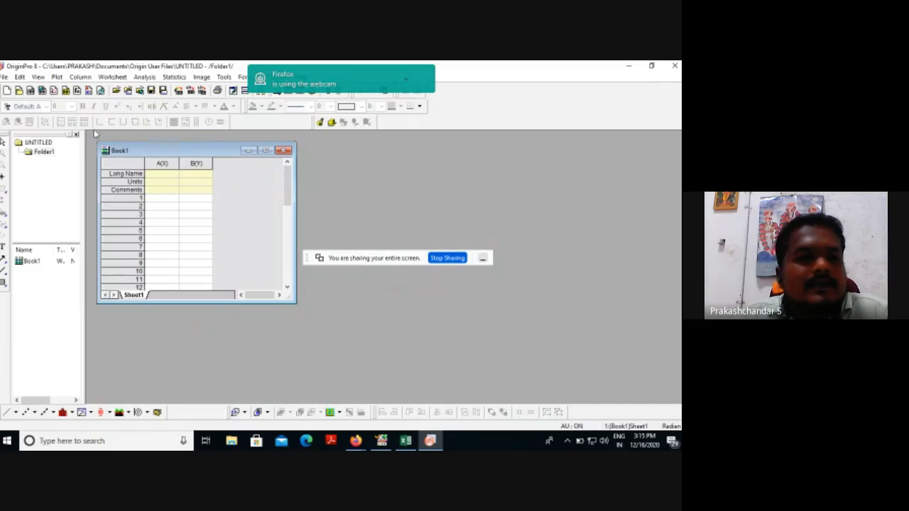
Add a new Excel workbook to the OriginPro project and move the screen-sharing bar off it
{"action": "left_click", "coordinate": [41, 91]}
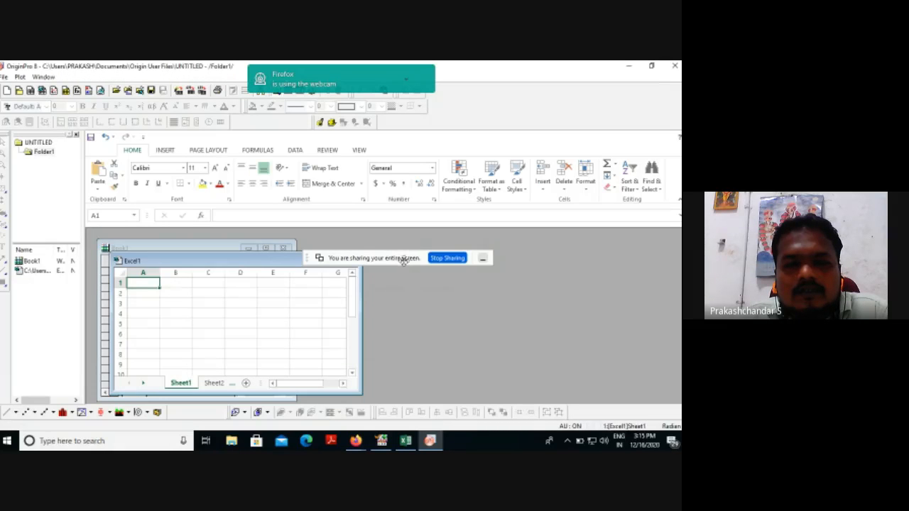
{"action": "left_click_drag", "start_coordinate": [404, 260], "coordinate": [564, 311]}
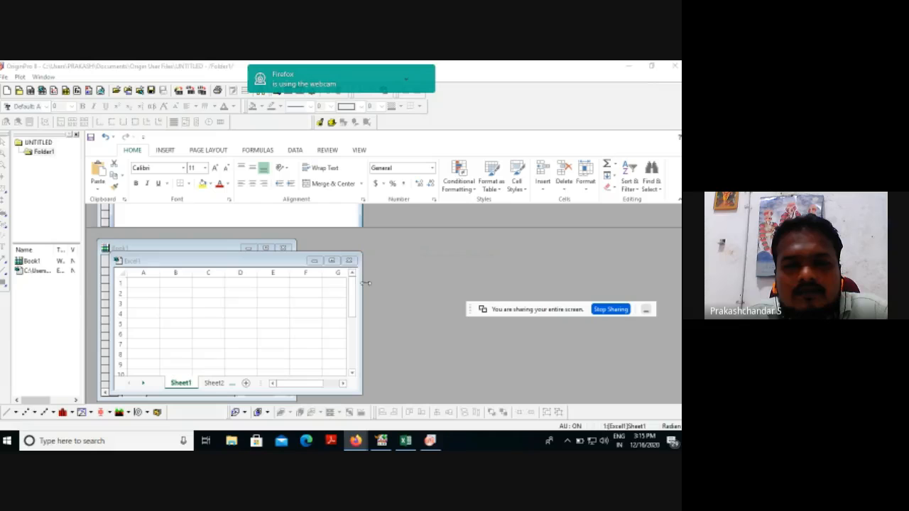
Copy the position column G from the Excel sheet and paste it into column A of OriginPro's Excel1 workbook
{"action": "left_click", "coordinate": [406, 441]}
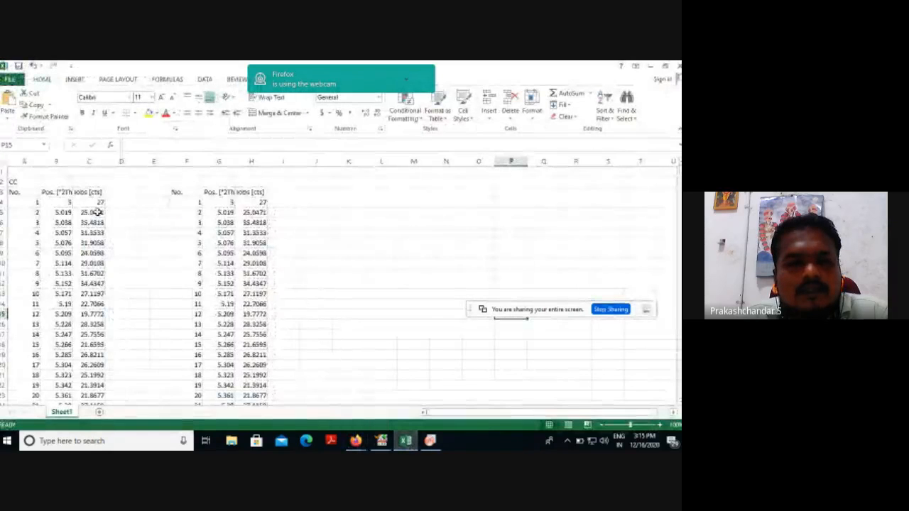
{"action": "left_click", "coordinate": [219, 162]}
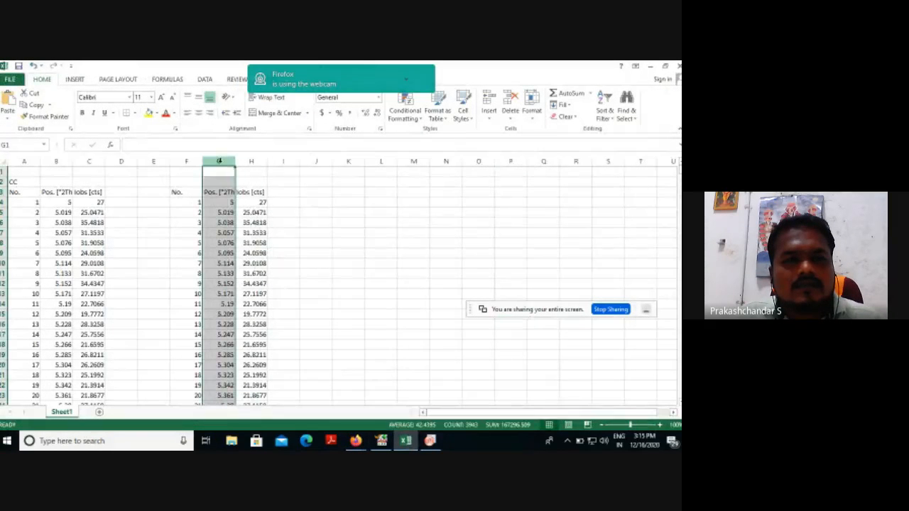
{"action": "key", "text": "ctrl+c"}
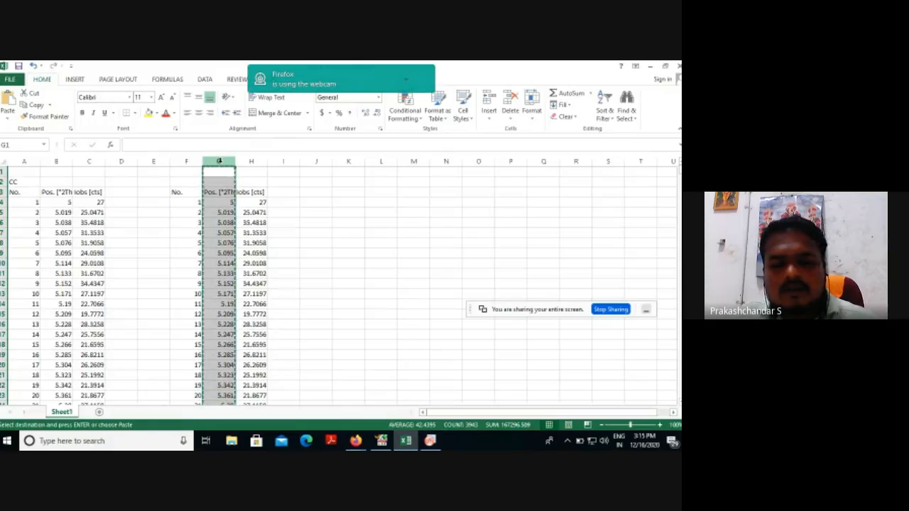
{"action": "left_click", "coordinate": [430, 441]}
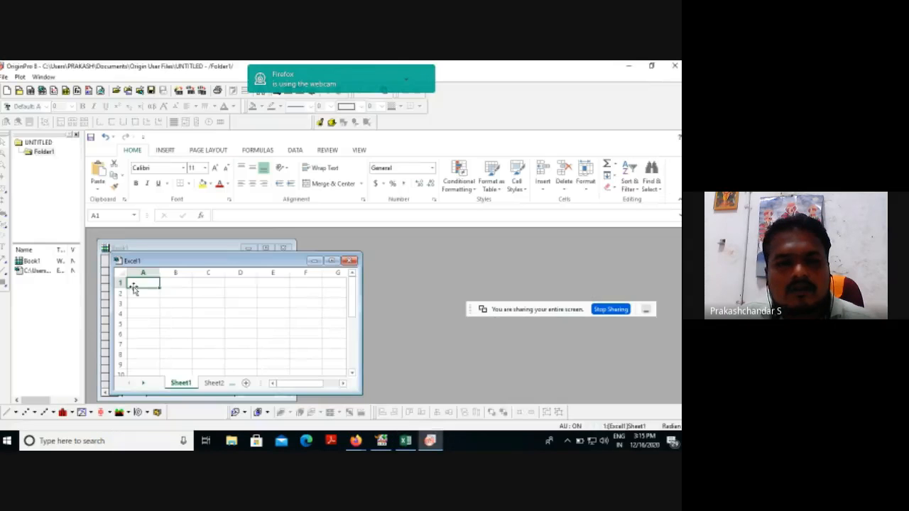
{"action": "key", "text": "ctrl+v"}
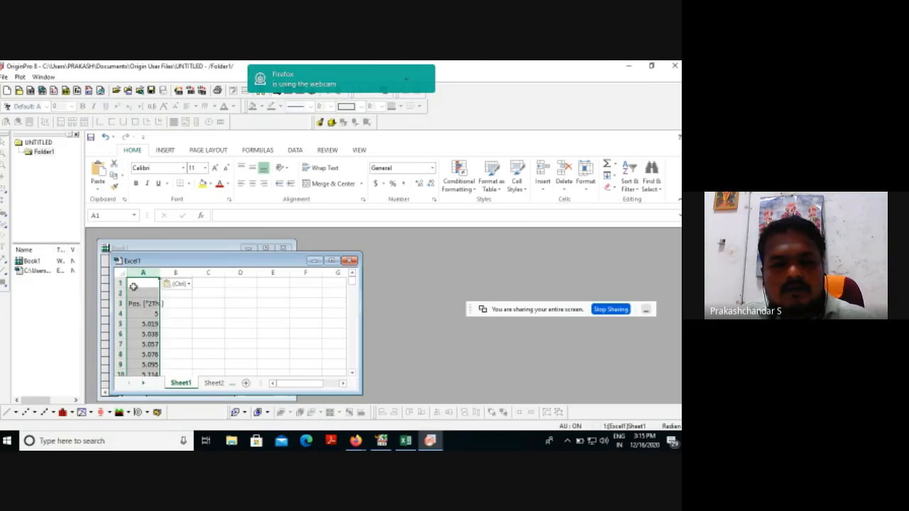
Copy the Iobs column H from the Excel sheet and paste it into column B of OriginPro's Excel1 workbook
{"action": "left_click", "coordinate": [410, 444]}
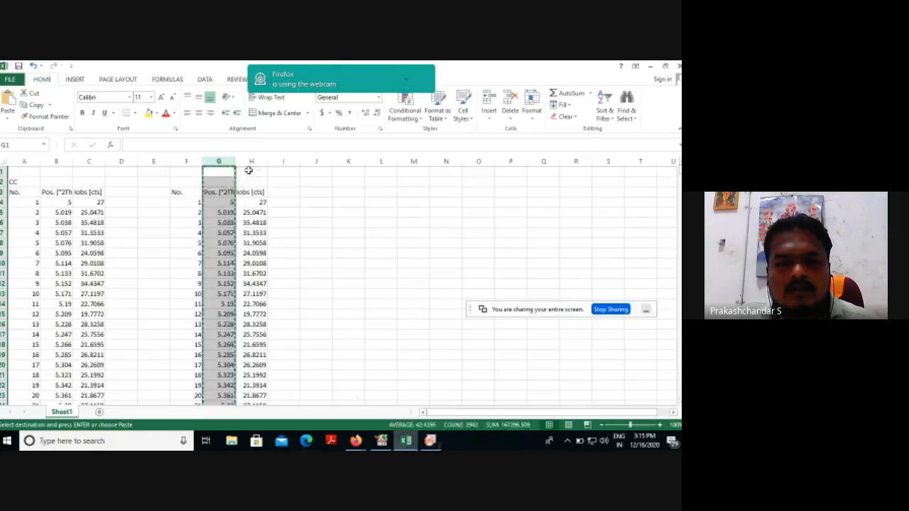
{"action": "left_click", "coordinate": [249, 162]}
{"action": "key", "text": "ctrl+c"}
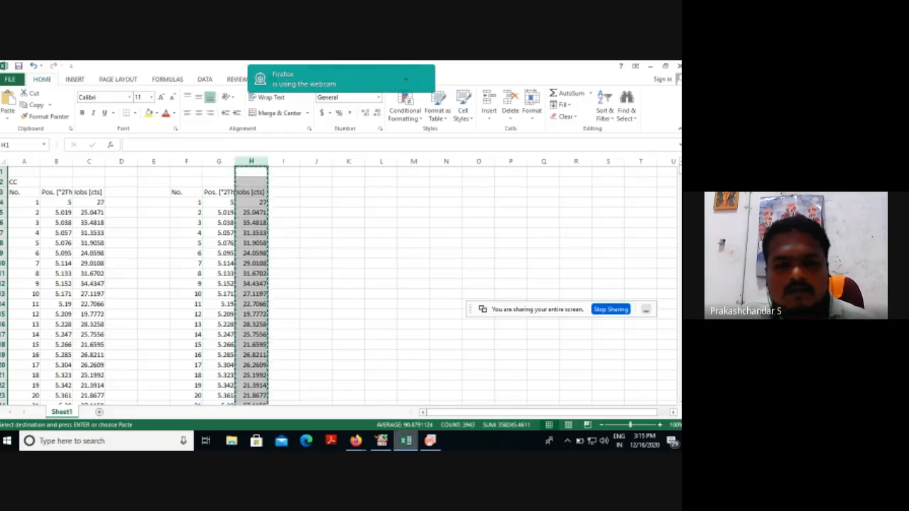
{"action": "left_click", "coordinate": [427, 441]}
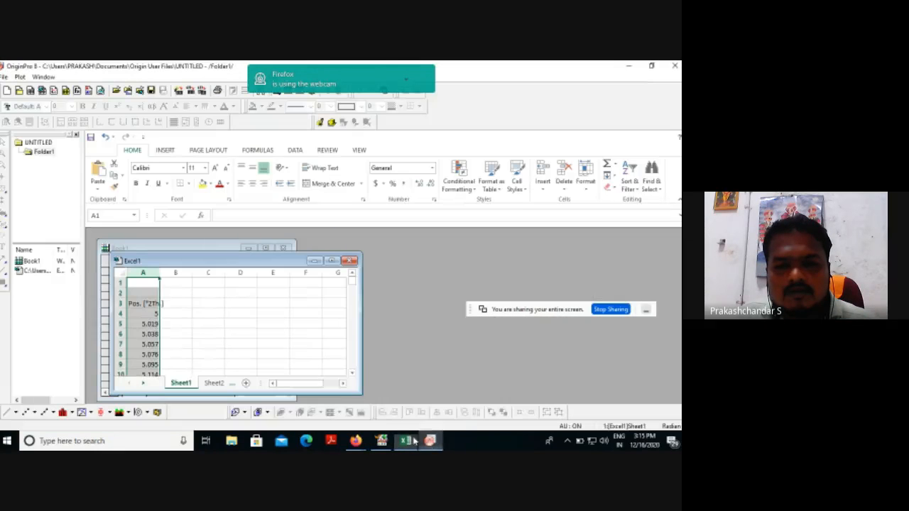
{"action": "left_click", "coordinate": [179, 283]}
{"action": "key", "text": "ctrl+v"}
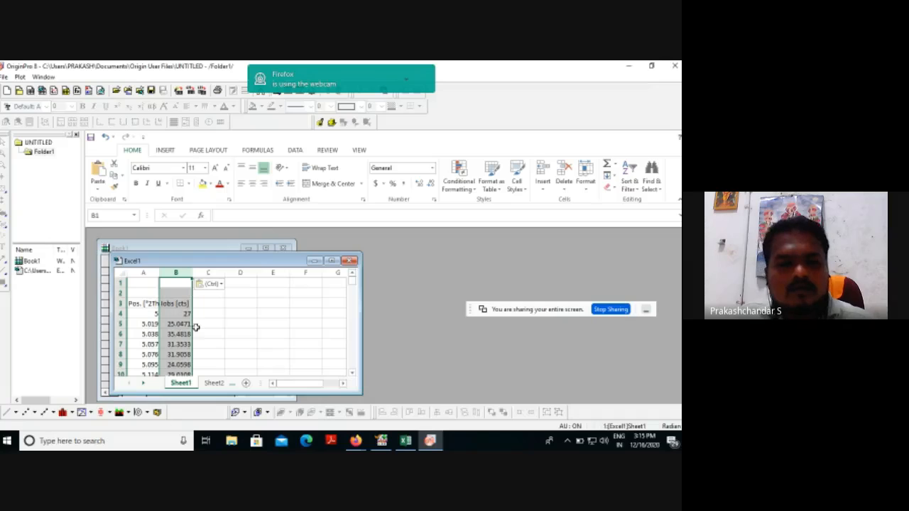
Clear the position and Iobs header texts from cells A3 and B3
{"action": "left_click", "coordinate": [151, 304]}
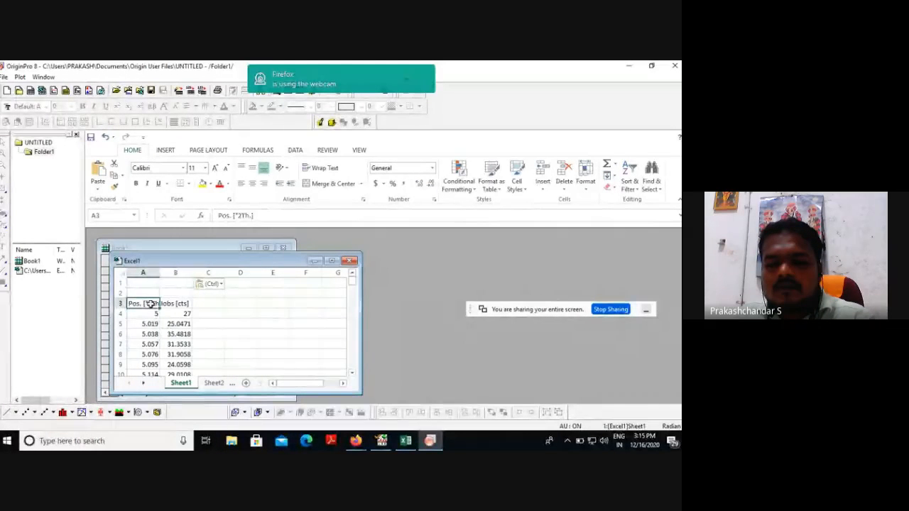
{"action": "key", "text": "Delete"}
{"action": "left_click", "coordinate": [175, 303]}
{"action": "key", "text": "Delete"}
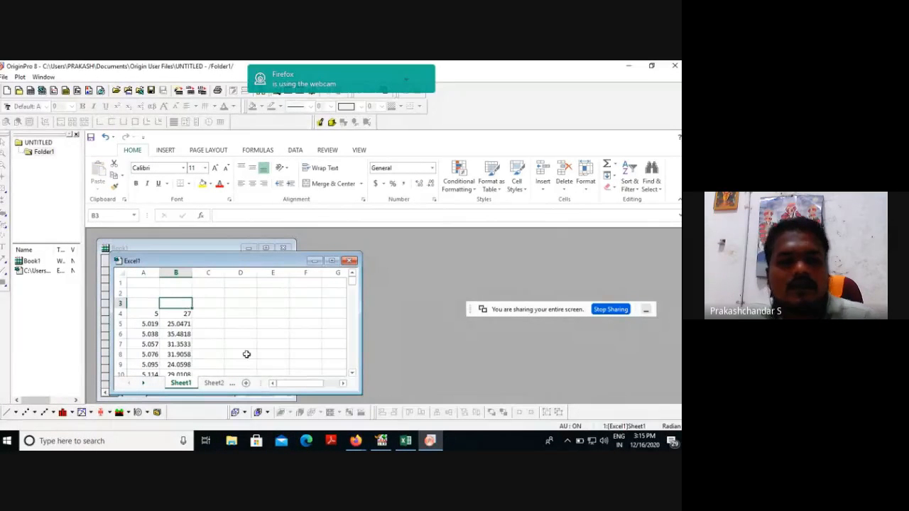
Plot a line graph with column A as X and column B as Y, and close the data selection dialog
{"action": "left_click", "coordinate": [8, 416]}
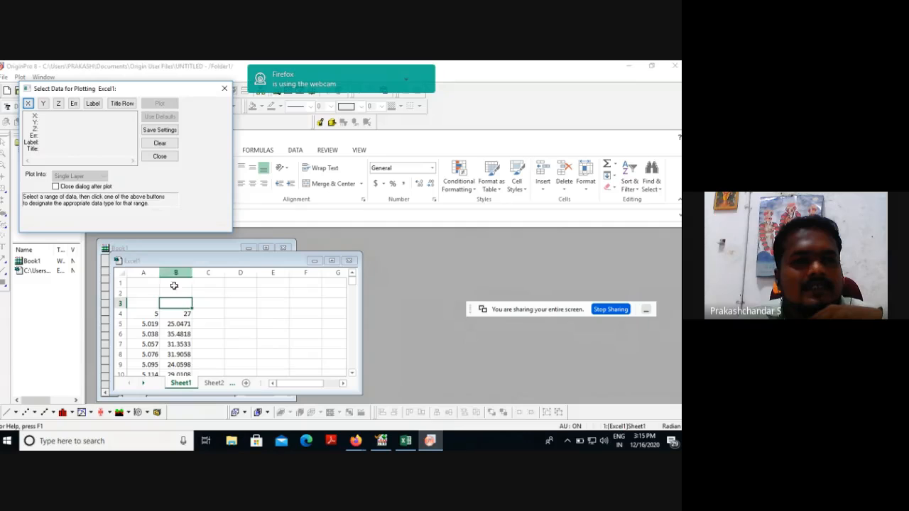
{"action": "left_click", "coordinate": [143, 274]}
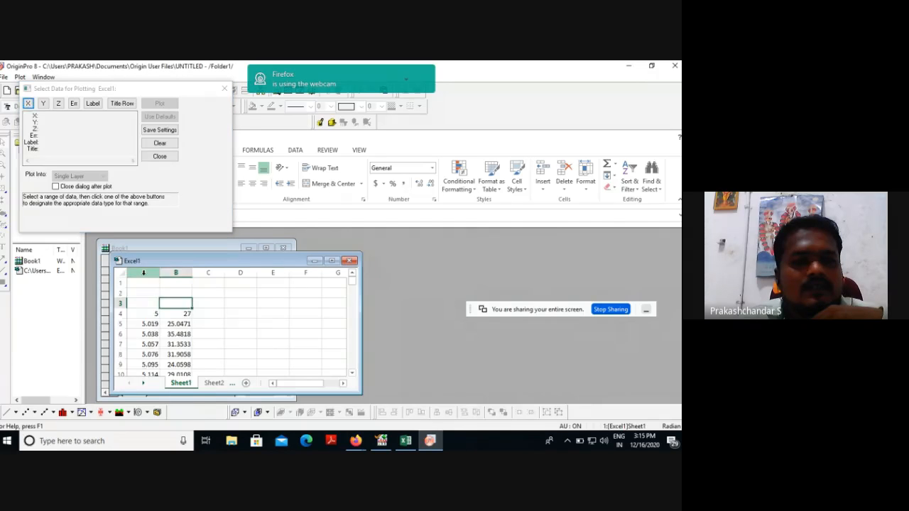
{"action": "left_click", "coordinate": [28, 103]}
{"action": "left_click", "coordinate": [177, 273]}
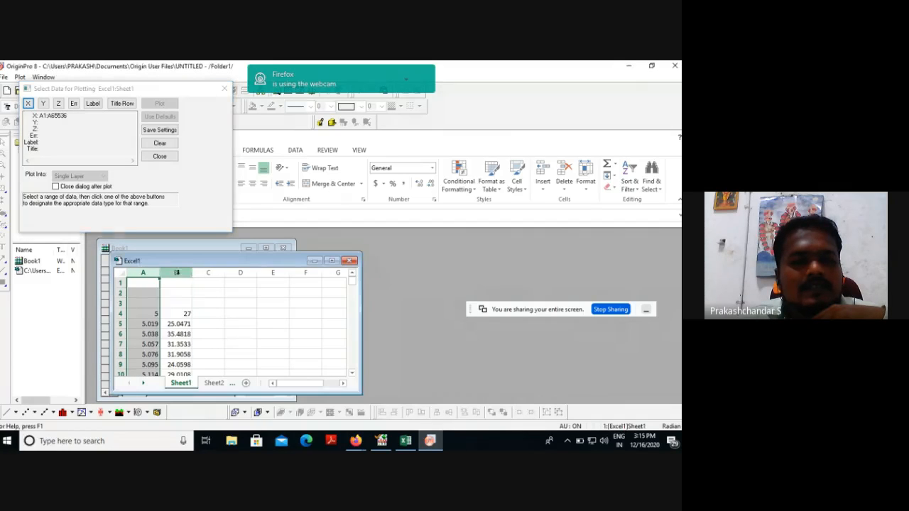
{"action": "left_click", "coordinate": [43, 103]}
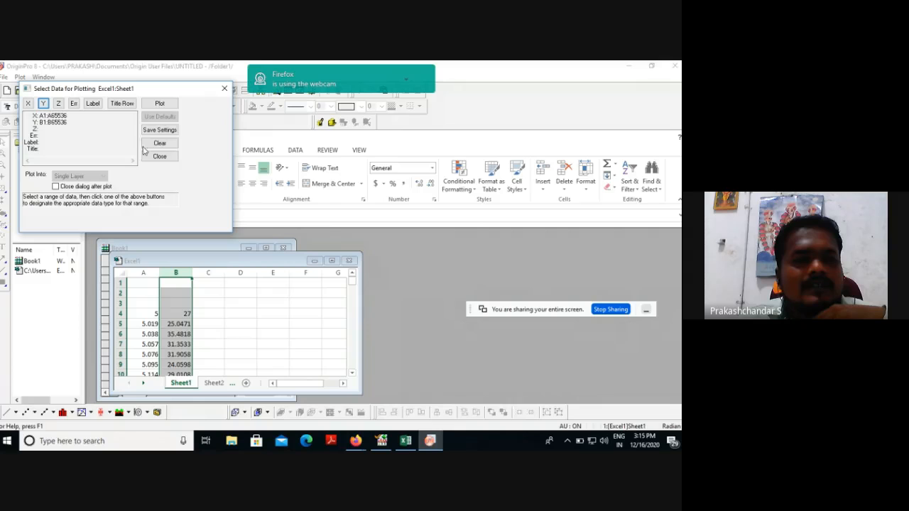
{"action": "left_click", "coordinate": [167, 105]}
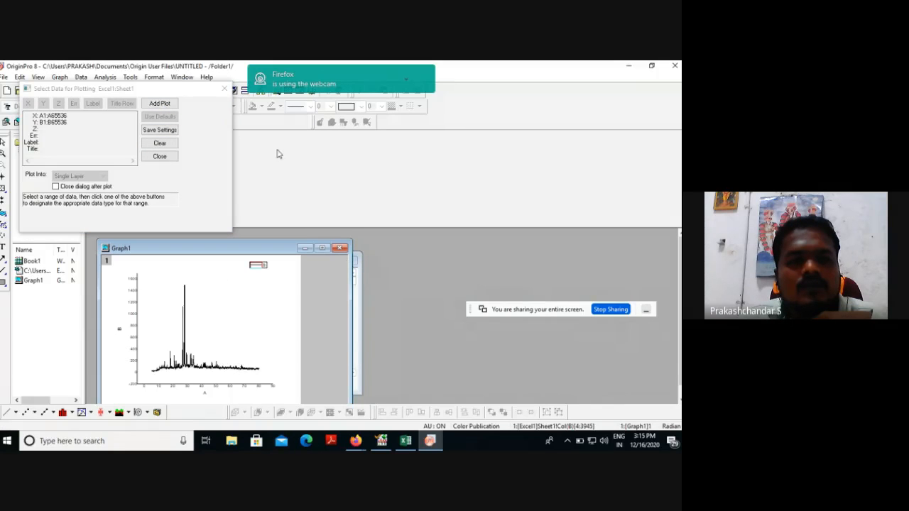
{"action": "left_click", "coordinate": [224, 88]}
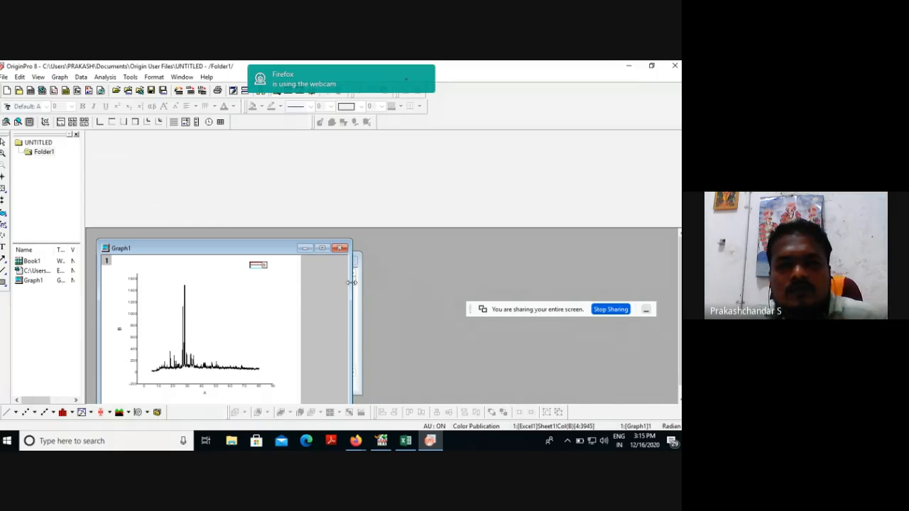
Maximize the graph window and hide the empty toolbar spacer above it
{"action": "left_click", "coordinate": [320, 248]}
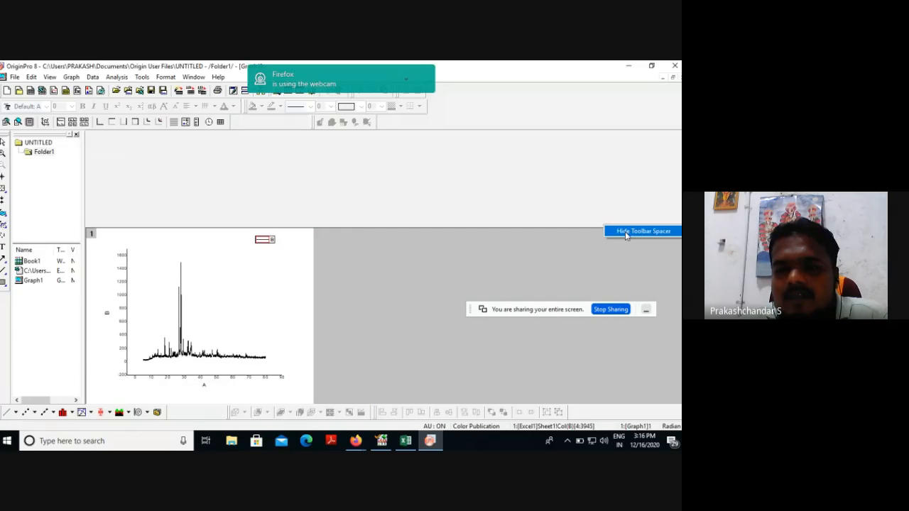
{"action": "left_click", "coordinate": [625, 232]}
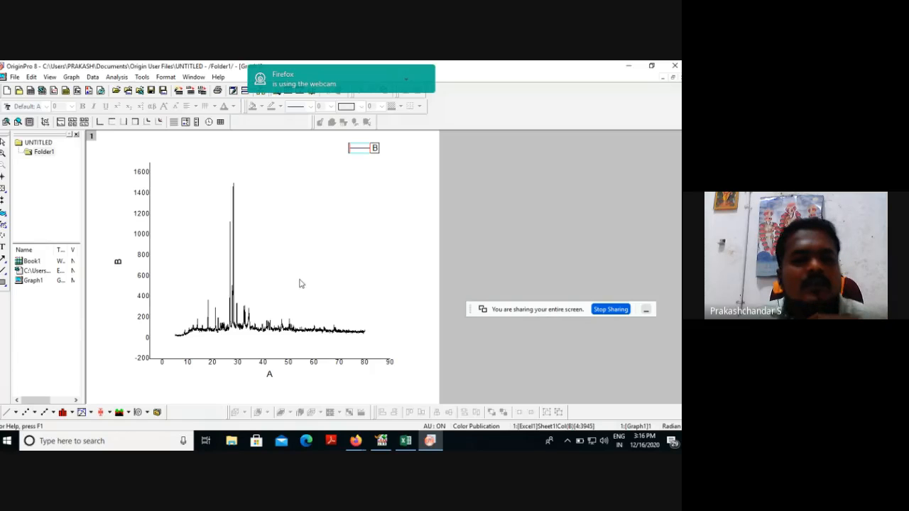
In the X axis grid line settings, add the Opposite and Y = 0 lines and apply them
{"action": "left_click", "coordinate": [289, 364]}
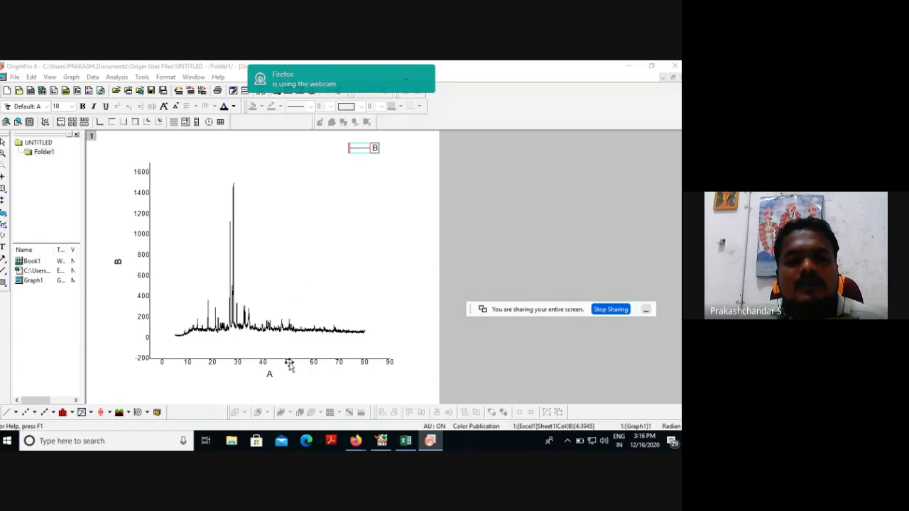
{"action": "double_click", "coordinate": [289, 365]}
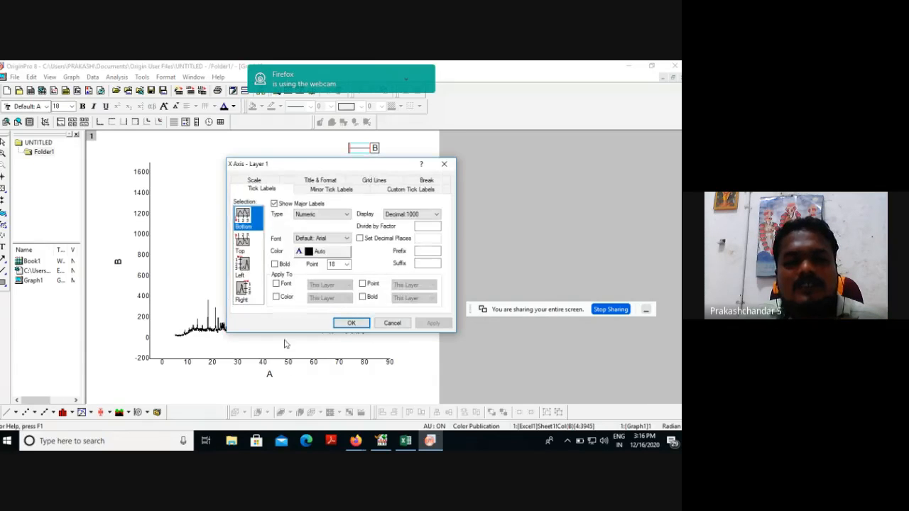
{"action": "left_click", "coordinate": [396, 181]}
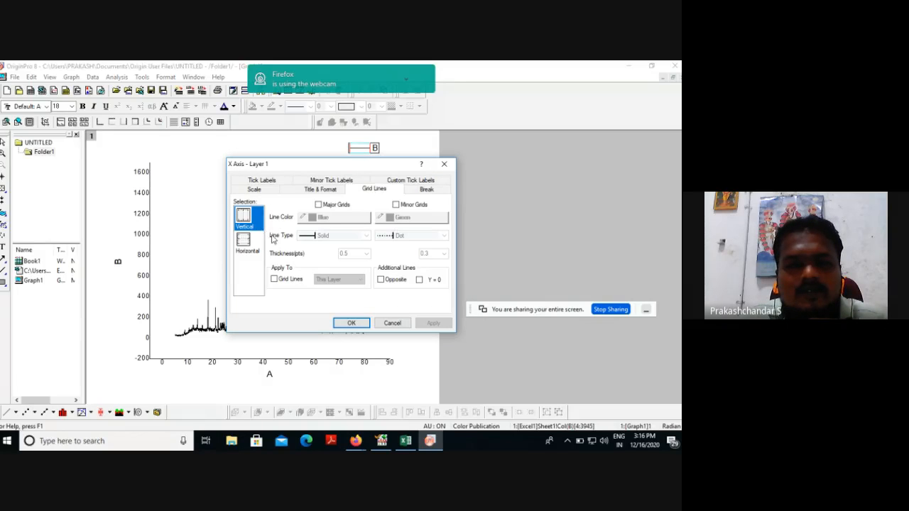
{"action": "left_click", "coordinate": [381, 279]}
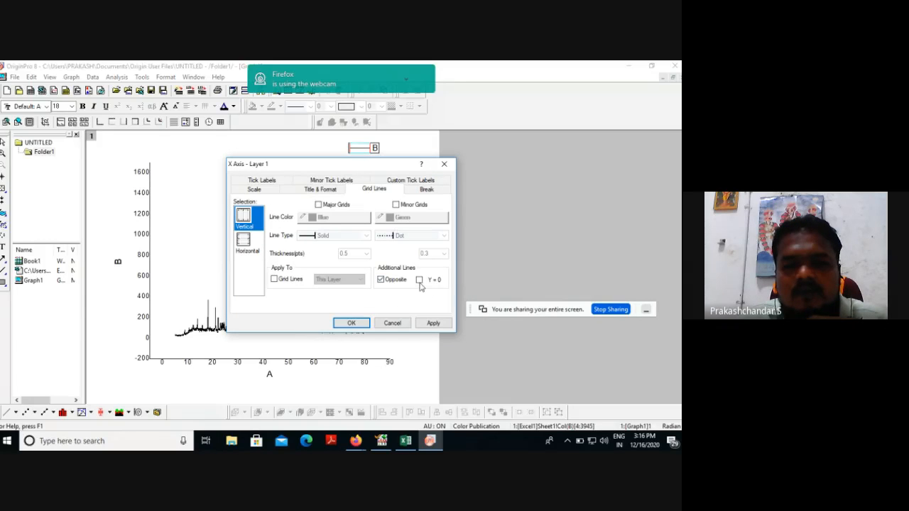
{"action": "left_click", "coordinate": [419, 280]}
{"action": "left_click", "coordinate": [433, 323]}
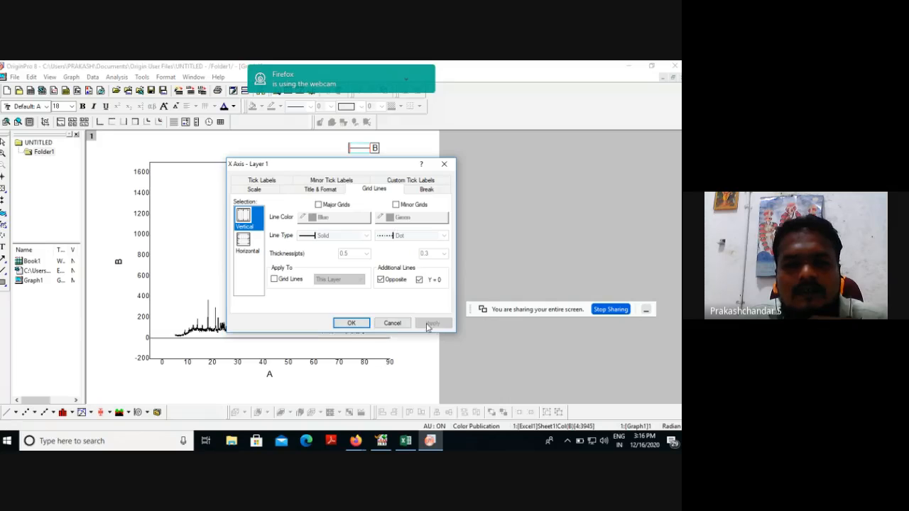
Add the Opposite and X = 0 lines for the horizontal grid line selection and apply them
{"action": "left_click", "coordinate": [248, 245]}
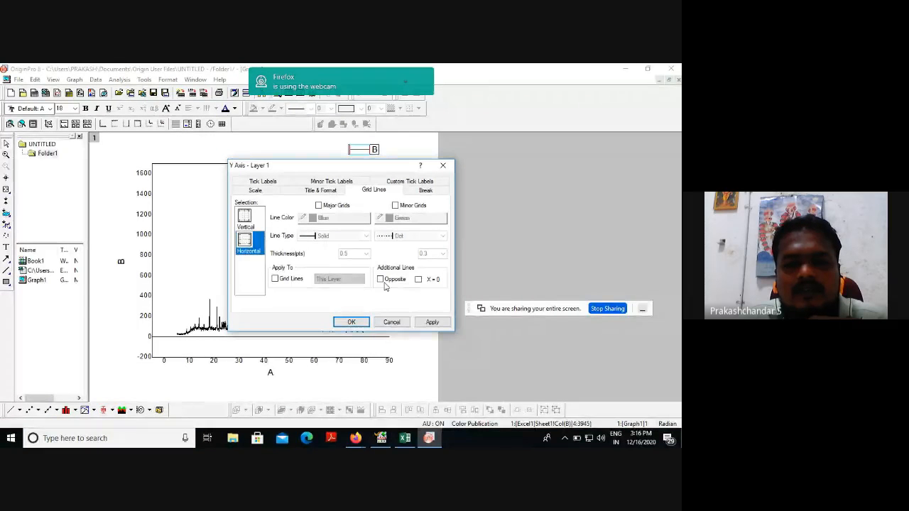
{"action": "left_click", "coordinate": [381, 280]}
{"action": "left_click", "coordinate": [418, 279]}
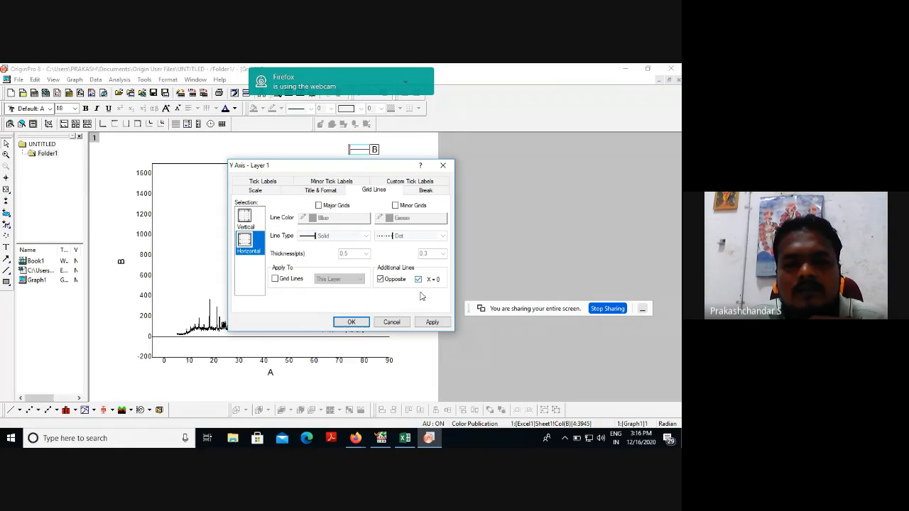
{"action": "left_click", "coordinate": [433, 323]}
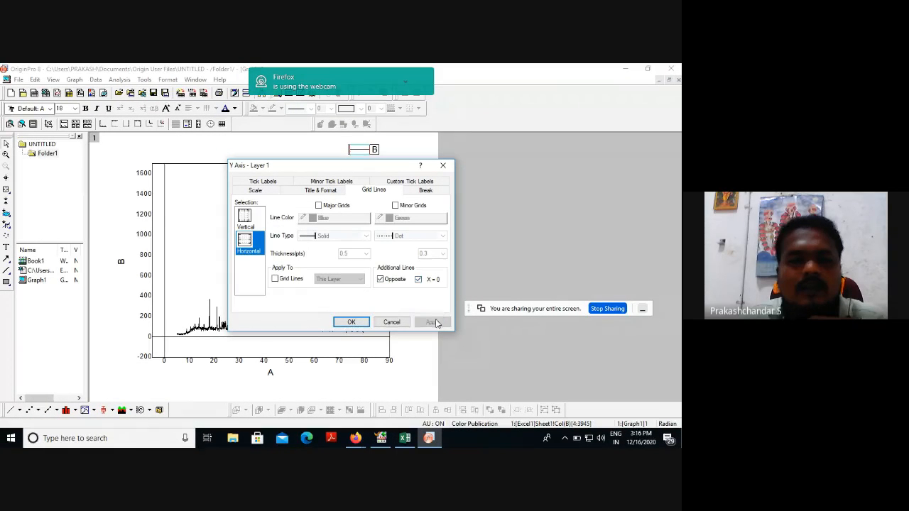
Set the vertical axis scale to start from 0
{"action": "left_click", "coordinate": [267, 189]}
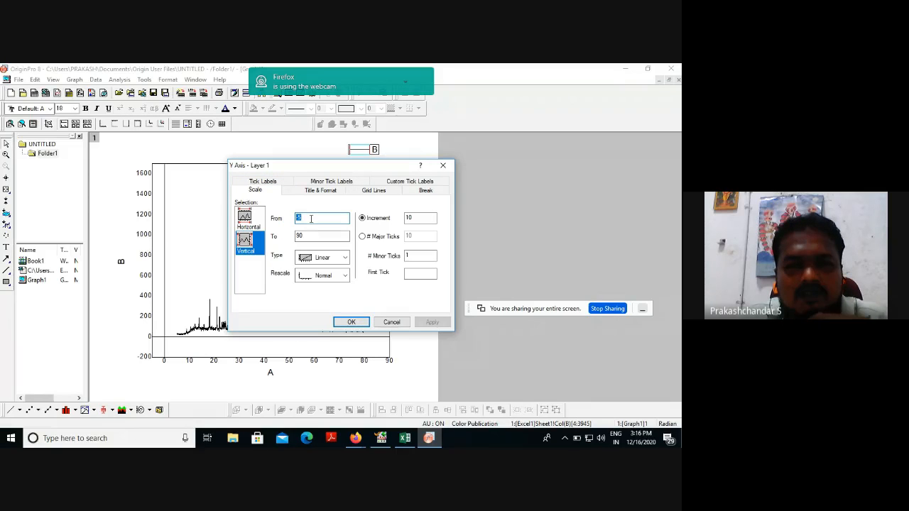
{"action": "key", "text": "BackSpace"}
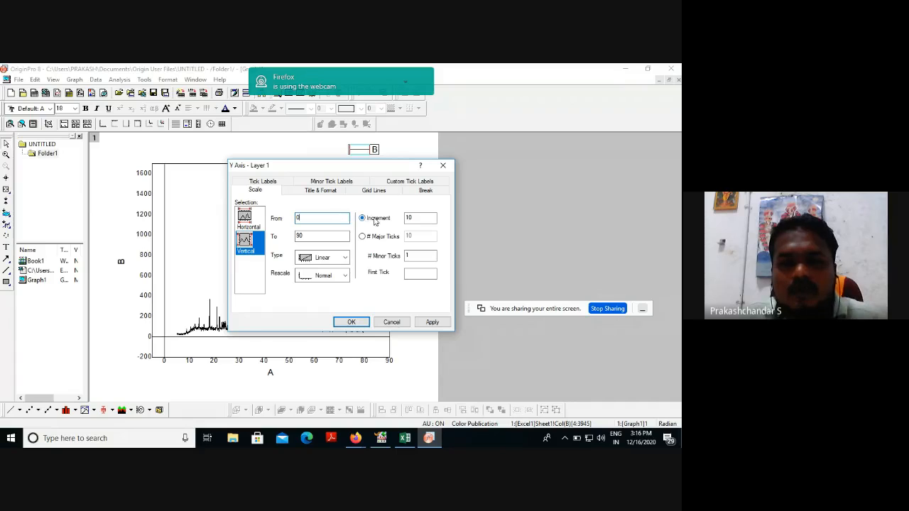
{"action": "left_click", "coordinate": [406, 219]}
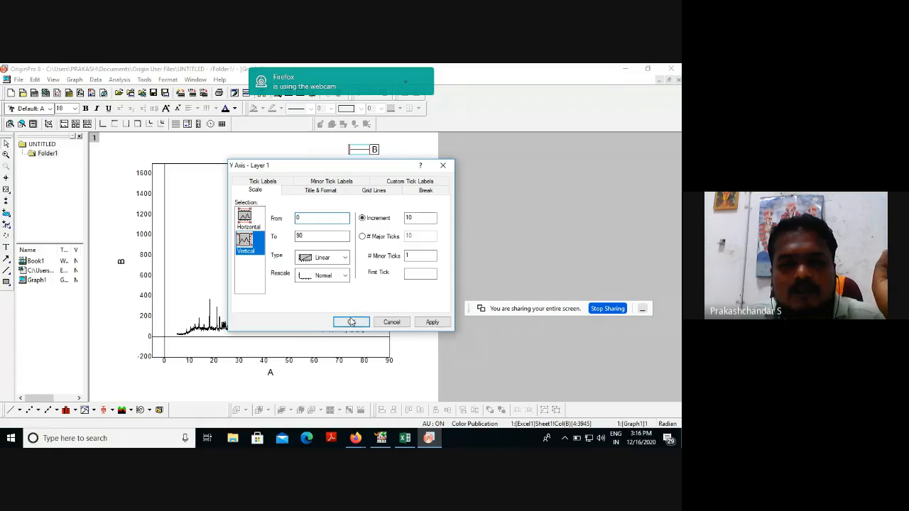
{"action": "left_click", "coordinate": [252, 244]}
Set the horizontal axis scale to start from 0, apply it and close the axis settings
{"action": "left_click", "coordinate": [252, 222]}
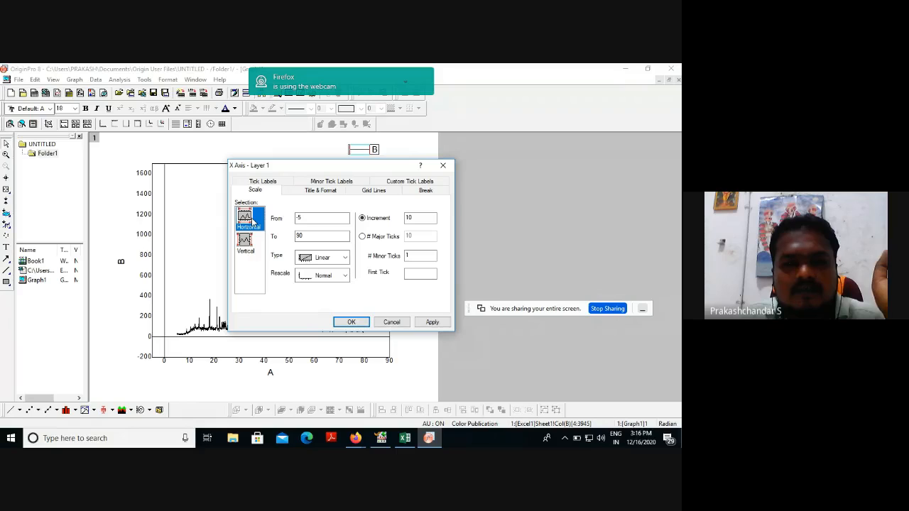
{"action": "double_click", "coordinate": [305, 218]}
{"action": "type", "text": "-5"}
{"action": "key", "text": "BackSpace"}
{"action": "key", "text": "BackSpace"}
{"action": "type", "text": "0"}
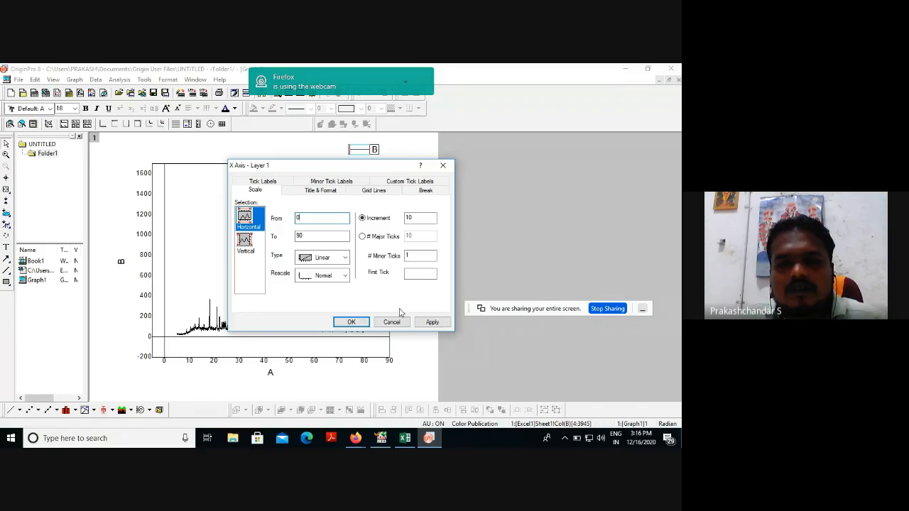
{"action": "left_click", "coordinate": [434, 323]}
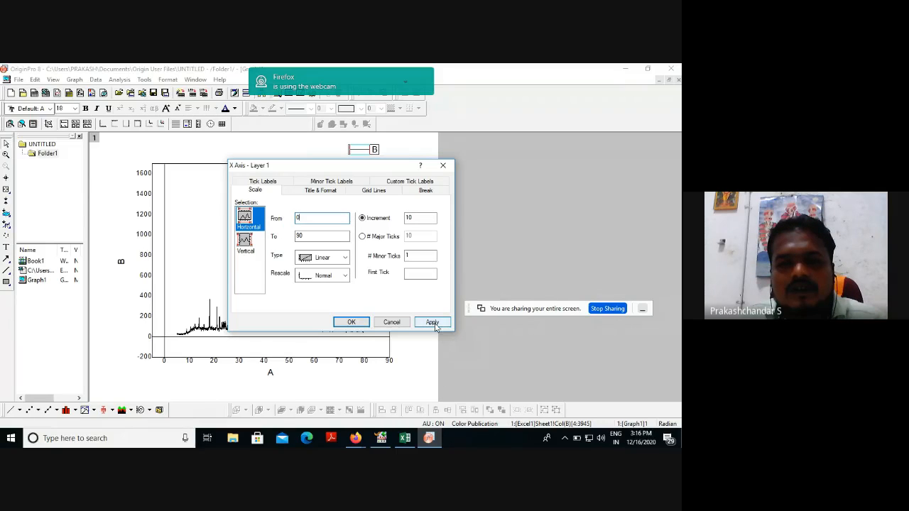
{"action": "left_click", "coordinate": [327, 194]}
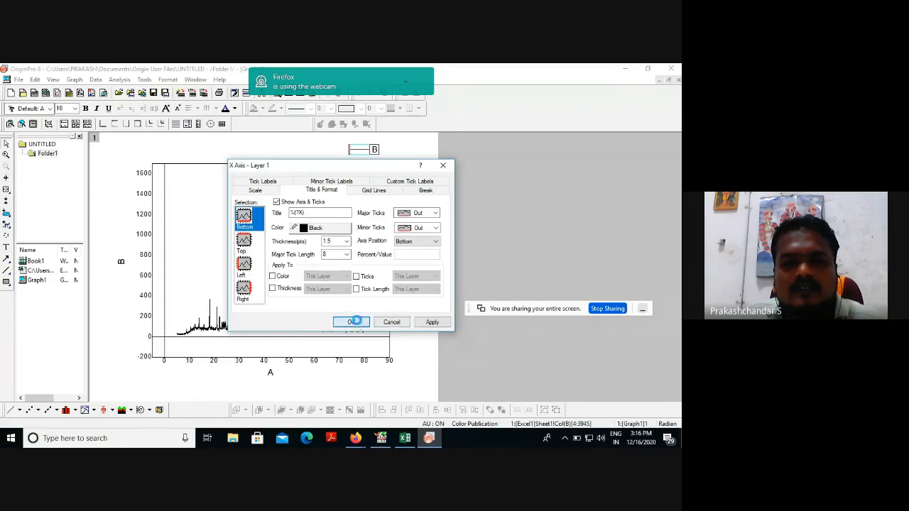
{"action": "left_click", "coordinate": [353, 322]}
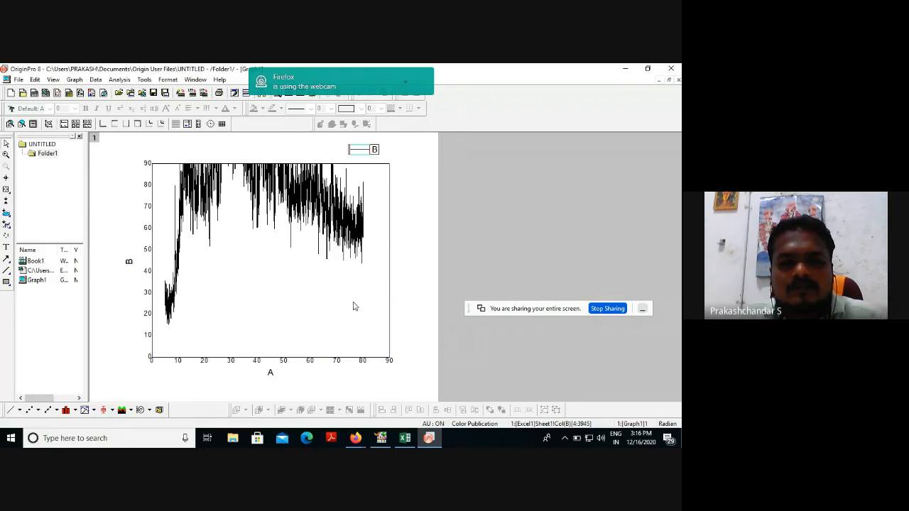
Set the vertical axis scale increment to 100 in the axis settings and confirm
{"action": "double_click", "coordinate": [311, 361]}
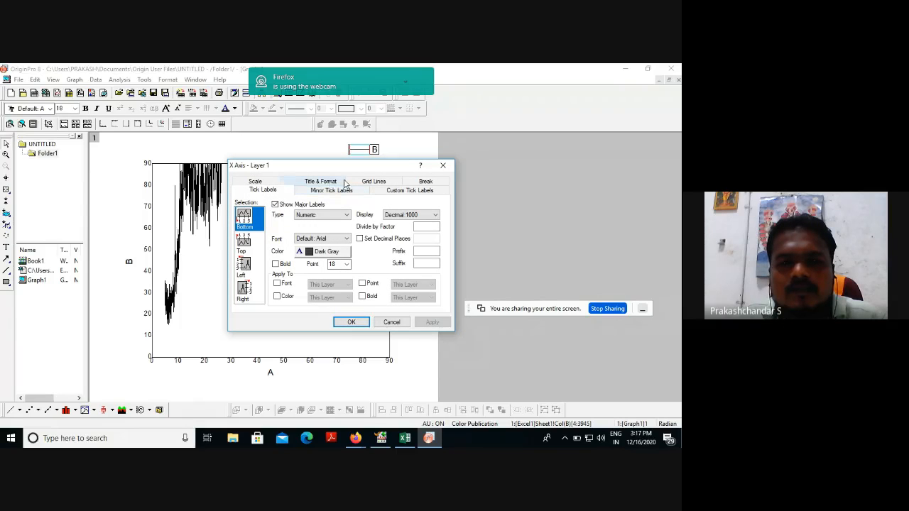
{"action": "left_click", "coordinate": [370, 182]}
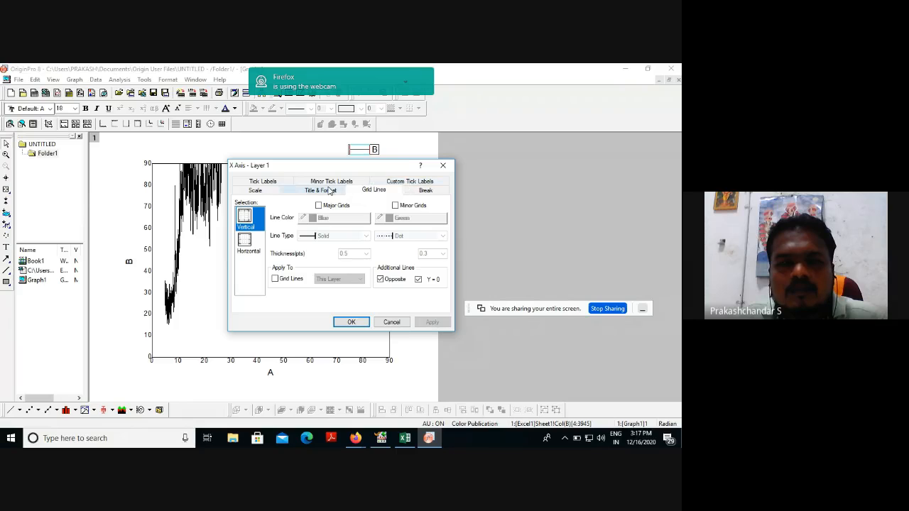
{"action": "left_click", "coordinate": [270, 193]}
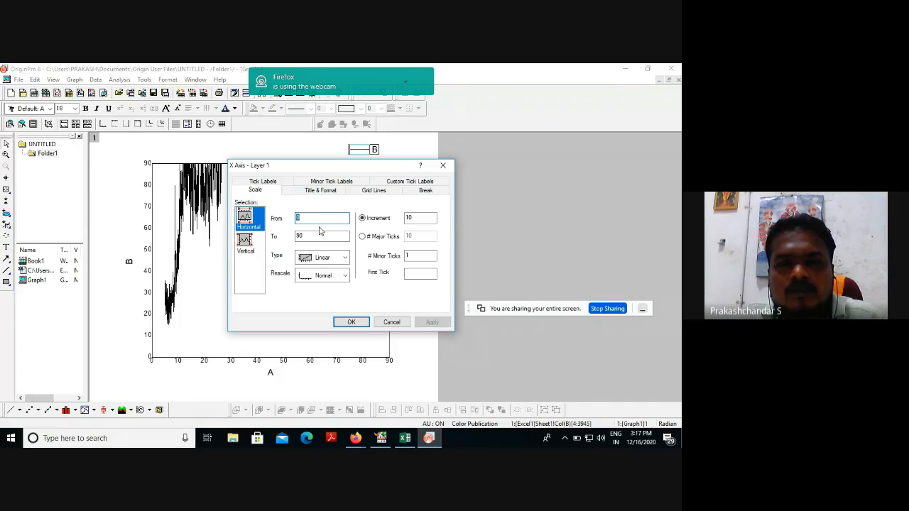
{"action": "left_click", "coordinate": [245, 243]}
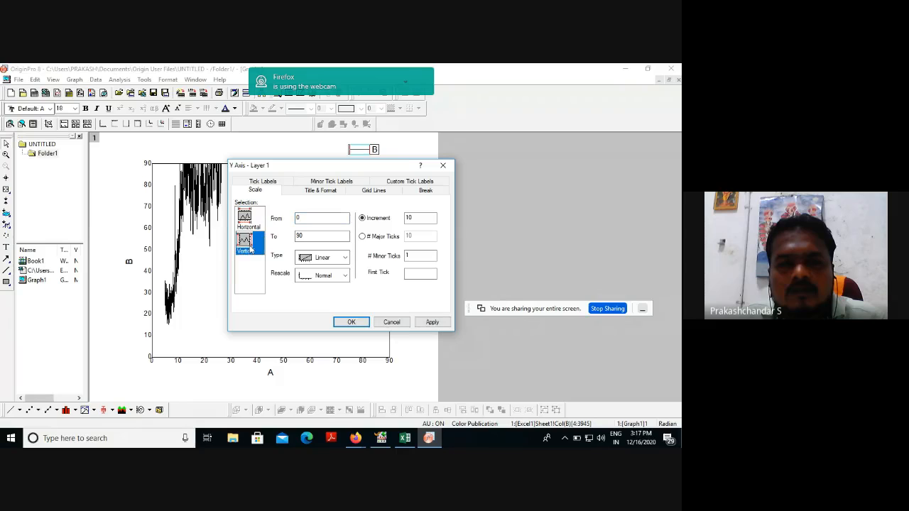
{"action": "left_click", "coordinate": [414, 218]}
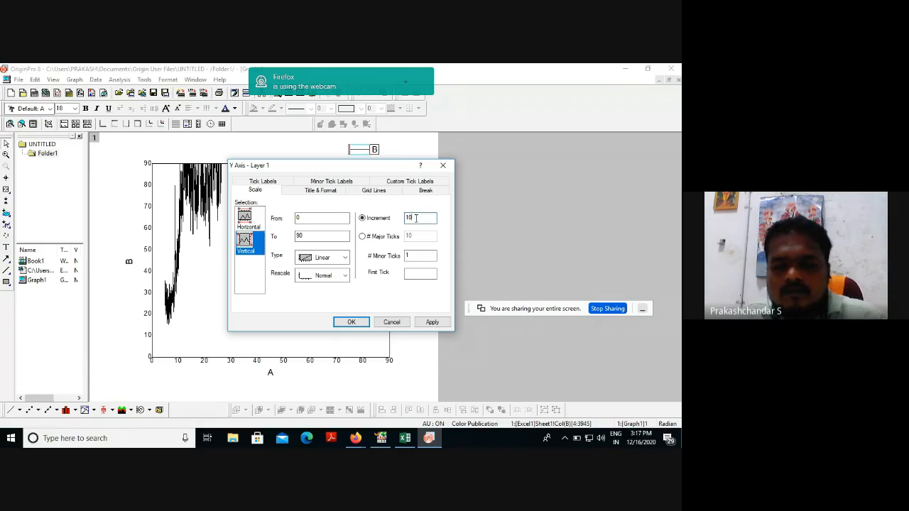
{"action": "type", "text": "0"}
{"action": "left_click", "coordinate": [351, 322]}
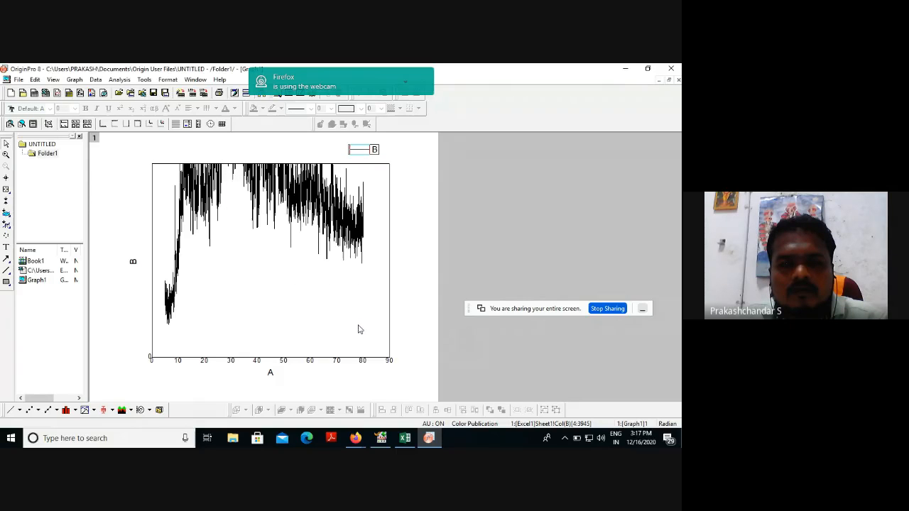
{"action": "double_click", "coordinate": [306, 223]}
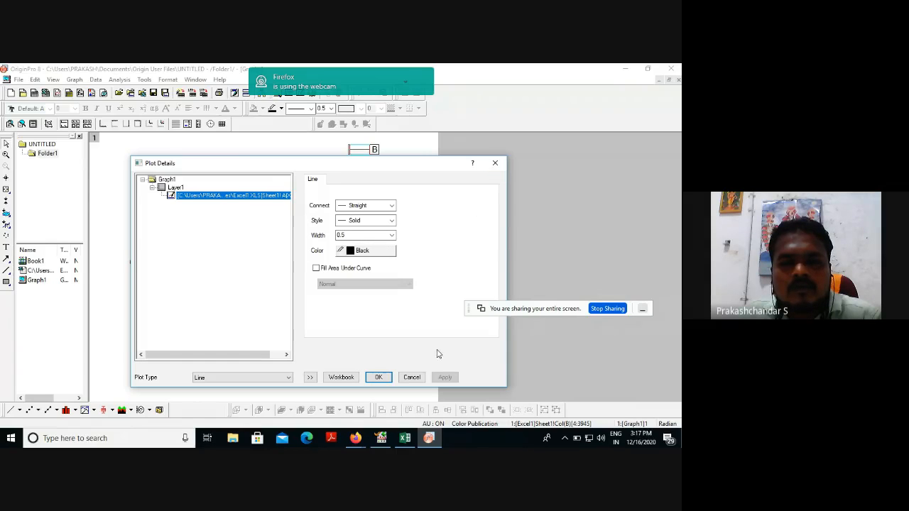
{"action": "left_click", "coordinate": [412, 377]}
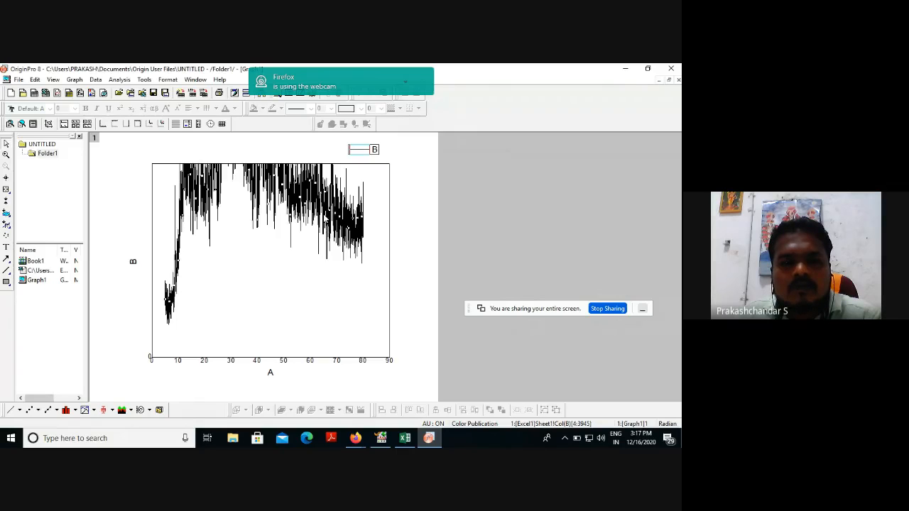
{"action": "right_click", "coordinate": [325, 219]}
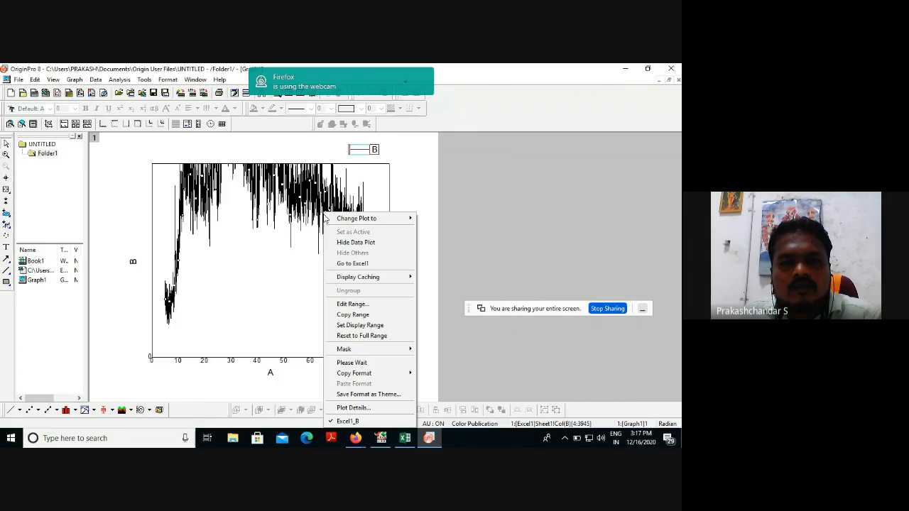
{"action": "left_click", "coordinate": [283, 363]}
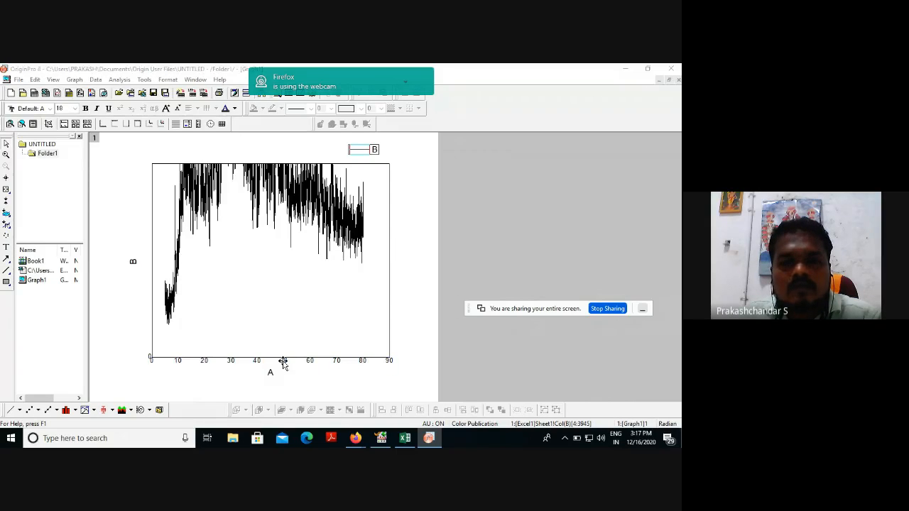
Set the horizontal axis scale to start from 1 and the vertical axis increment to 5, and confirm
{"action": "double_click", "coordinate": [284, 363]}
{"action": "left_click", "coordinate": [270, 186]}
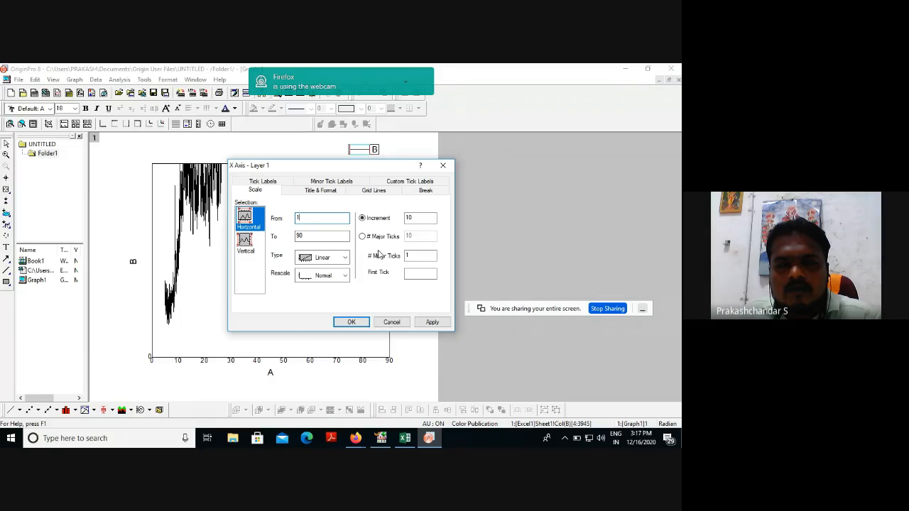
{"action": "left_click", "coordinate": [252, 250]}
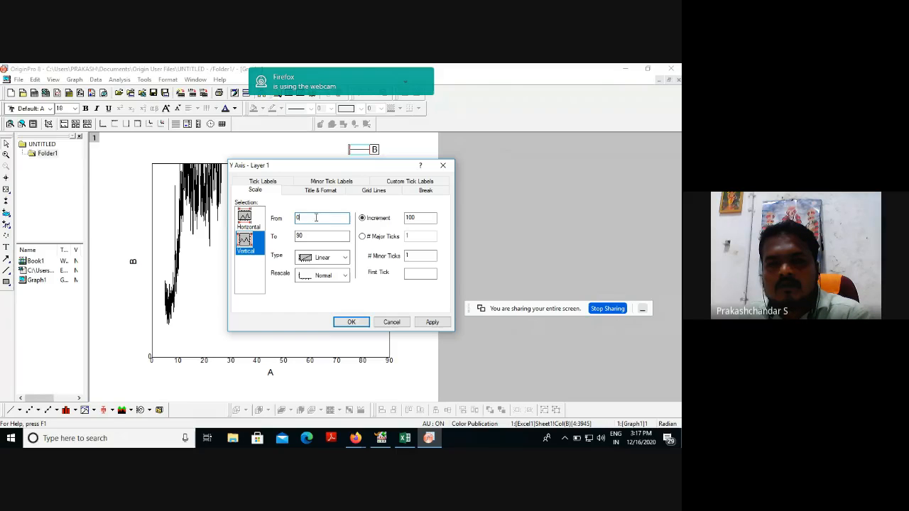
{"action": "double_click", "coordinate": [423, 218]}
{"action": "type", "text": "1"}
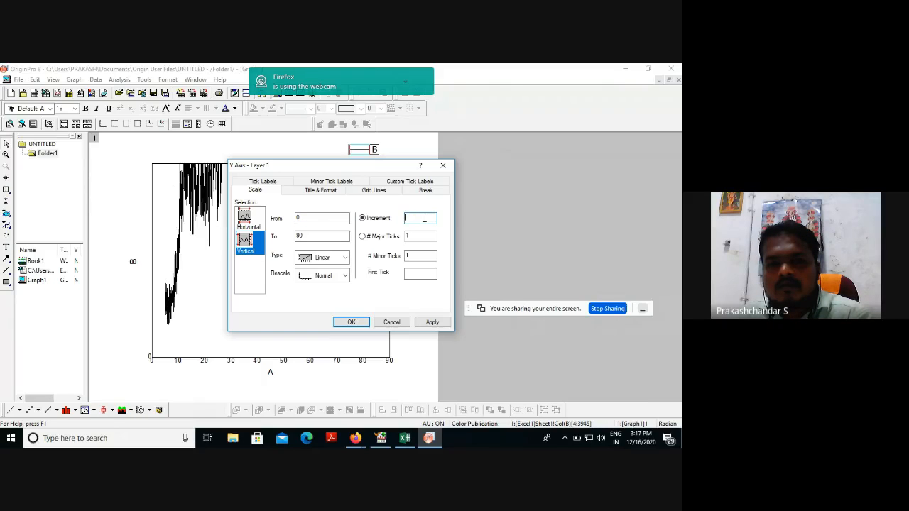
{"action": "type", "text": "05"}
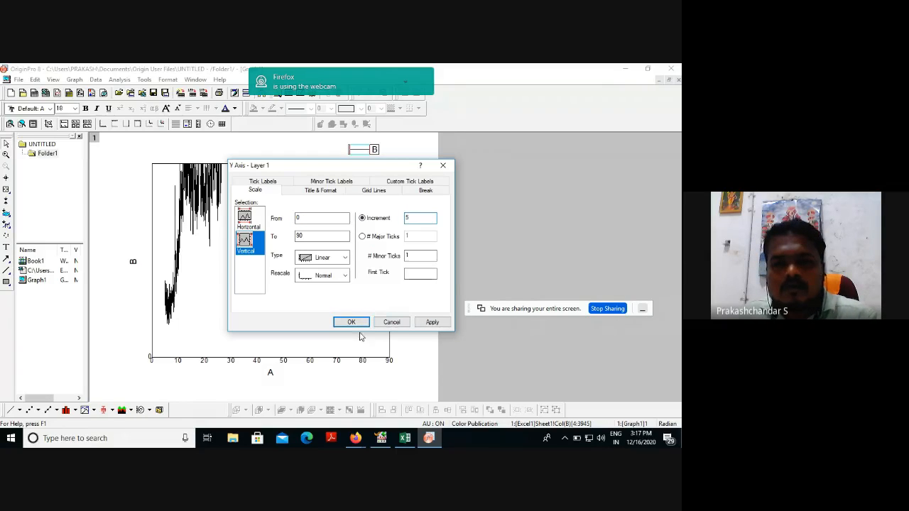
{"action": "left_click", "coordinate": [350, 321]}
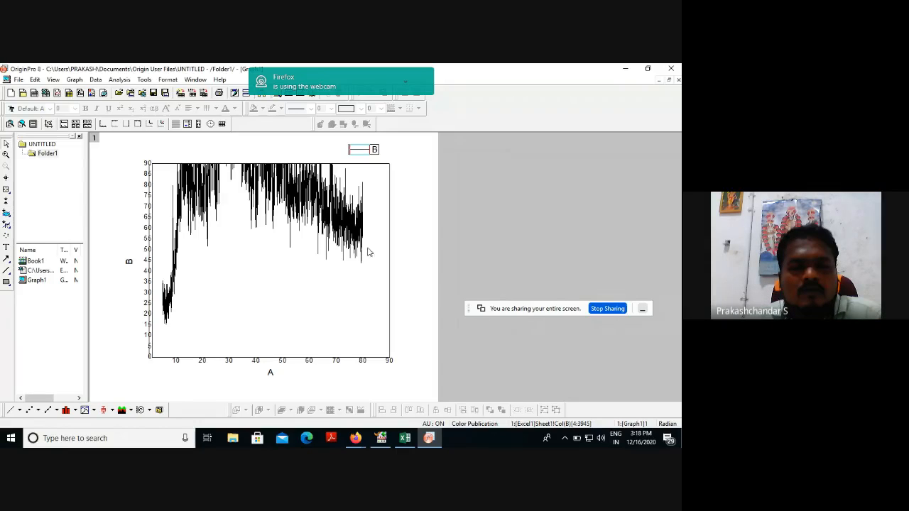
Create a new Excel workbook in OriginPro, paste position column G from the Excel sheet into its column A, and clear the header in A3
{"action": "left_click", "coordinate": [46, 94]}
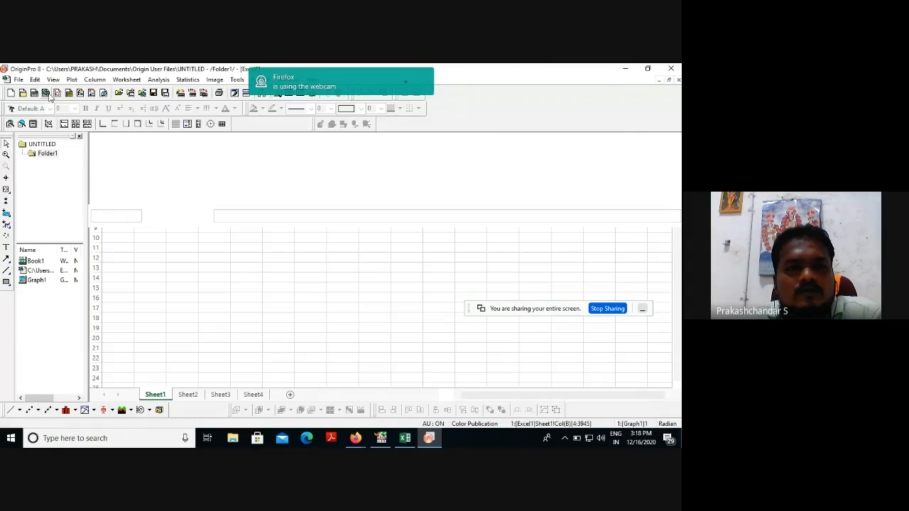
{"action": "left_click", "coordinate": [405, 439]}
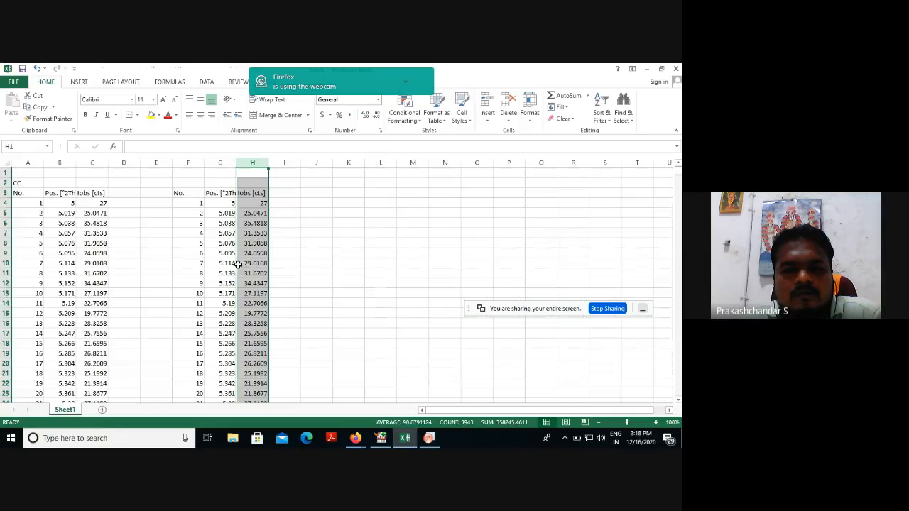
{"action": "left_click", "coordinate": [225, 204]}
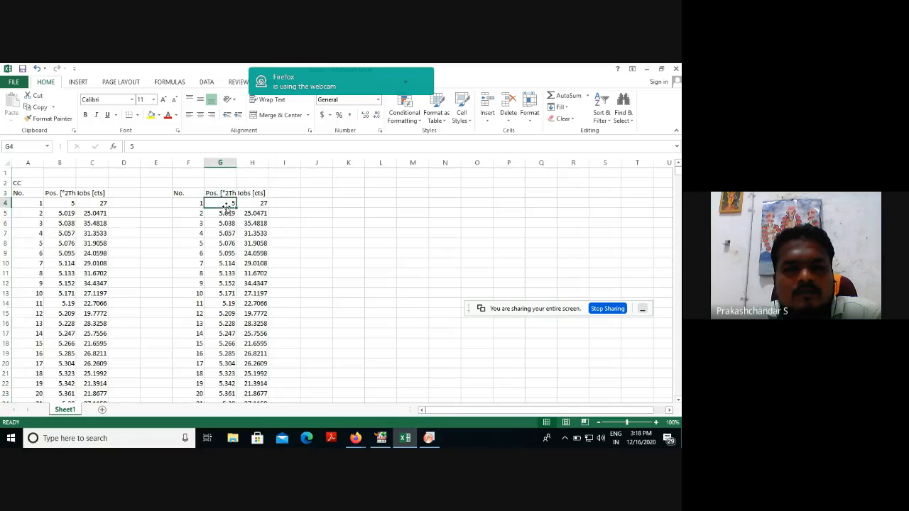
{"action": "left_click", "coordinate": [223, 162]}
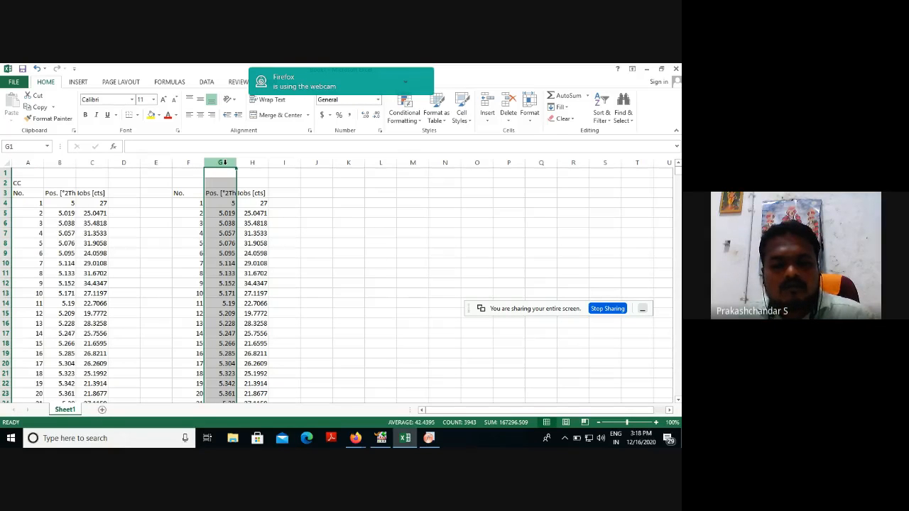
{"action": "key", "text": "ctrl+c"}
{"action": "left_click", "coordinate": [428, 438]}
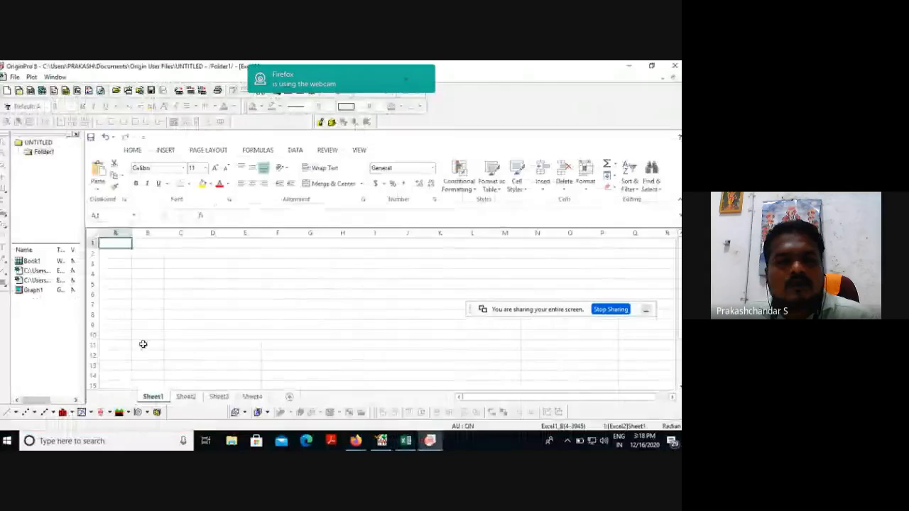
{"action": "left_click", "coordinate": [114, 245]}
{"action": "key", "text": "ctrl+v"}
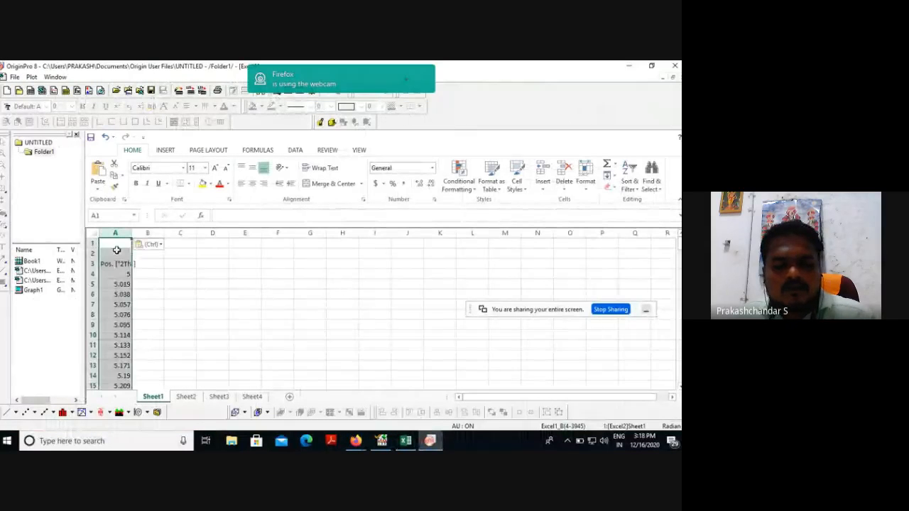
{"action": "left_click", "coordinate": [125, 263]}
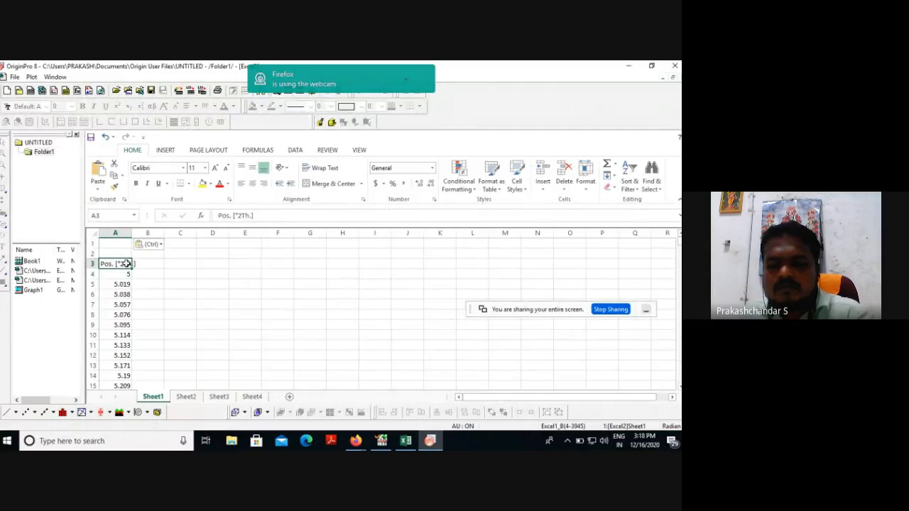
{"action": "key", "text": "Delete"}
Try to transfer intensity column H from the Excel sheet to cell B1 of the OriginPro workbook
{"action": "left_click", "coordinate": [404, 443]}
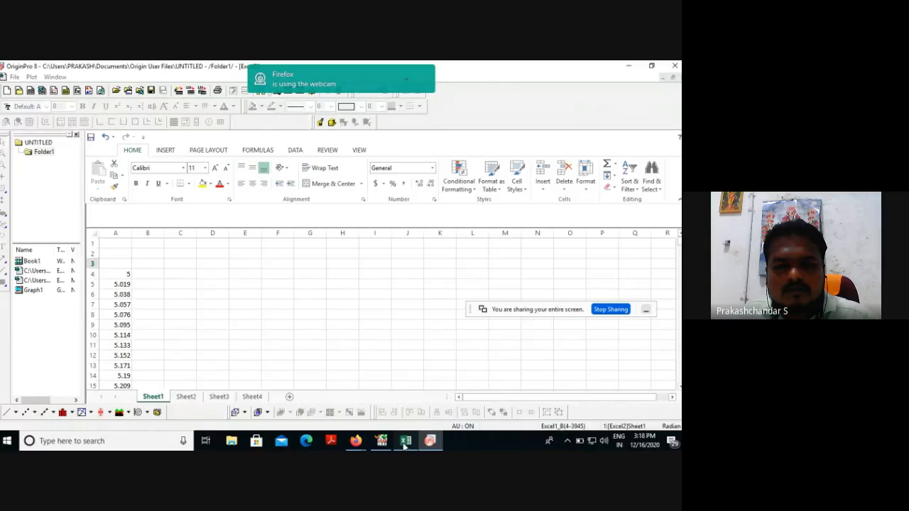
{"action": "left_click", "coordinate": [250, 161]}
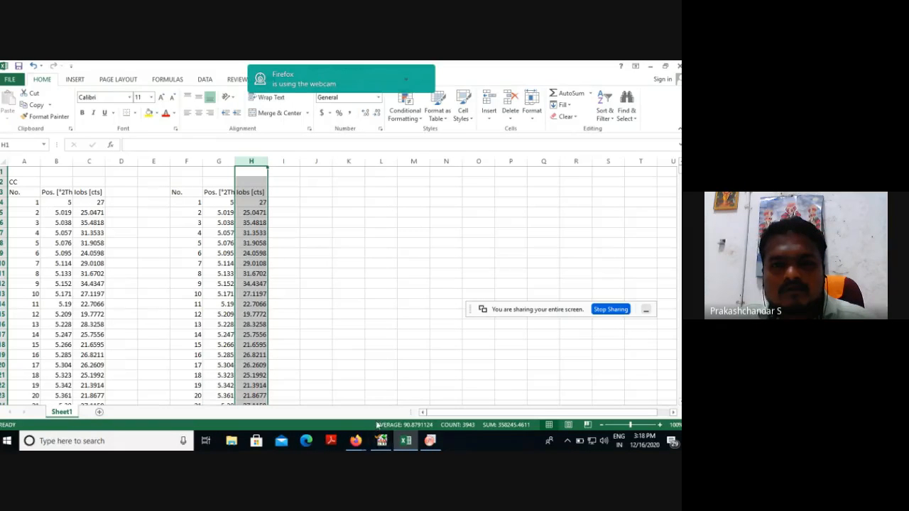
{"action": "left_click", "coordinate": [430, 441]}
{"action": "left_click", "coordinate": [149, 243]}
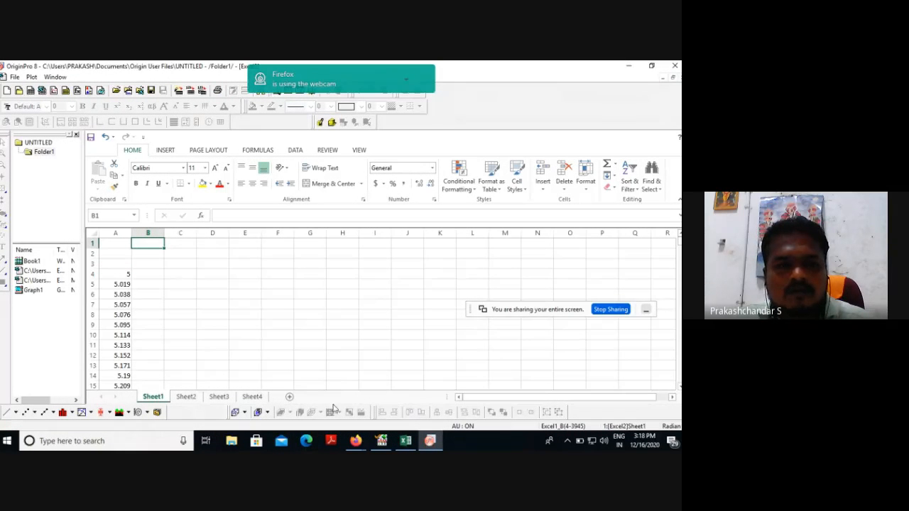
Copy intensity column C from the Excel sheet into column B of the OriginPro workbook and clear the header in B3
{"action": "left_click", "coordinate": [405, 441]}
{"action": "left_click", "coordinate": [89, 161]}
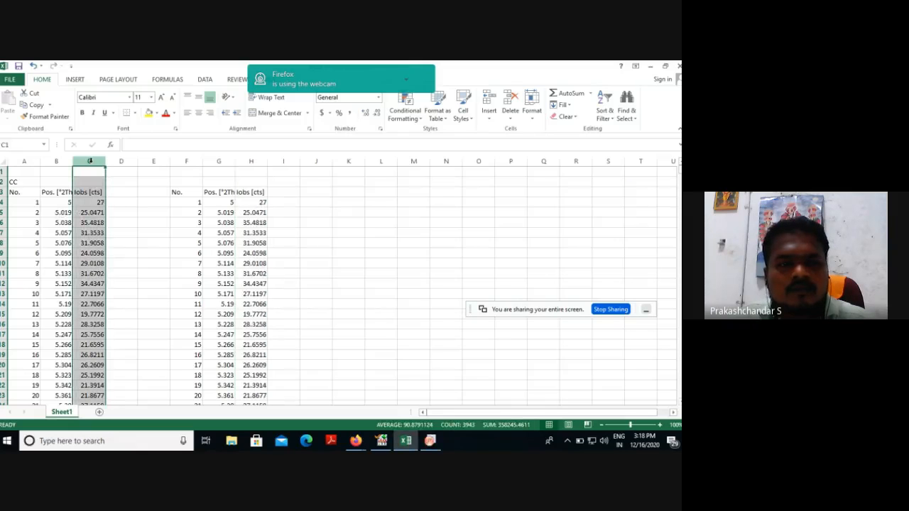
{"action": "key", "text": "ctrl+c"}
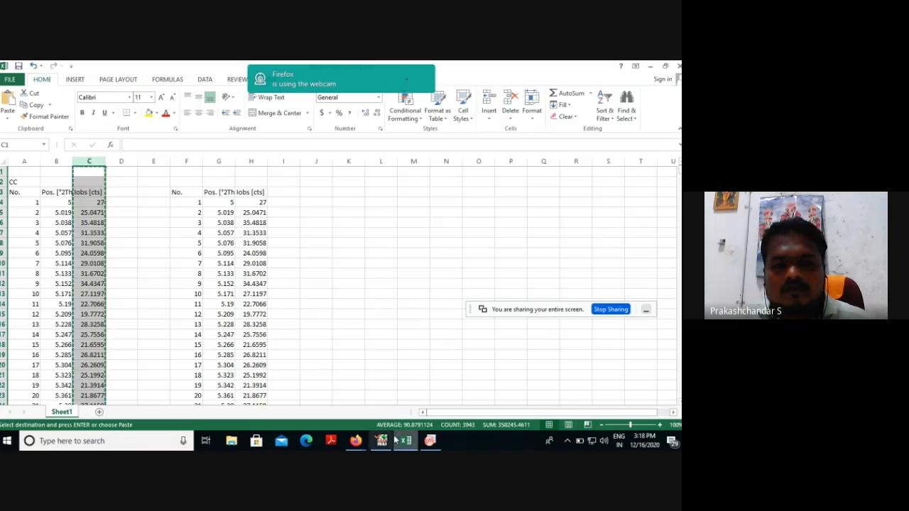
{"action": "left_click", "coordinate": [430, 441]}
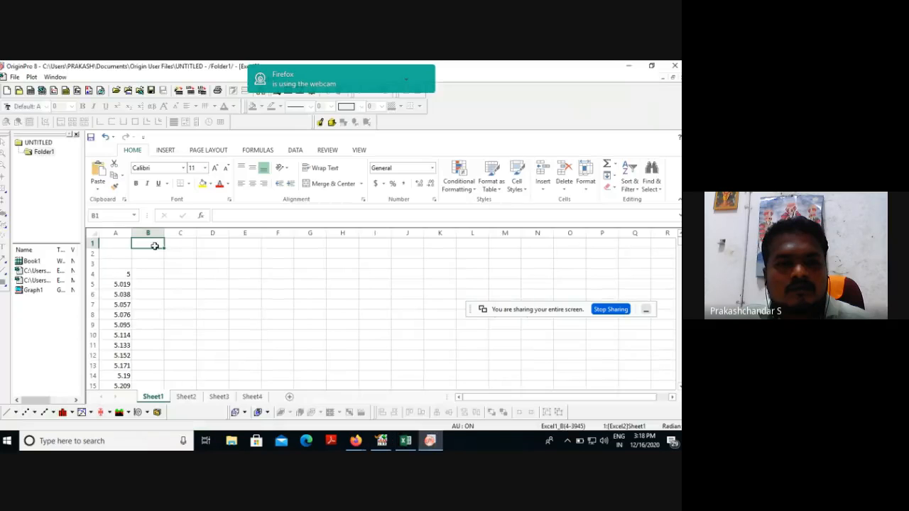
{"action": "key", "text": "ctrl+v"}
{"action": "left_click", "coordinate": [146, 264]}
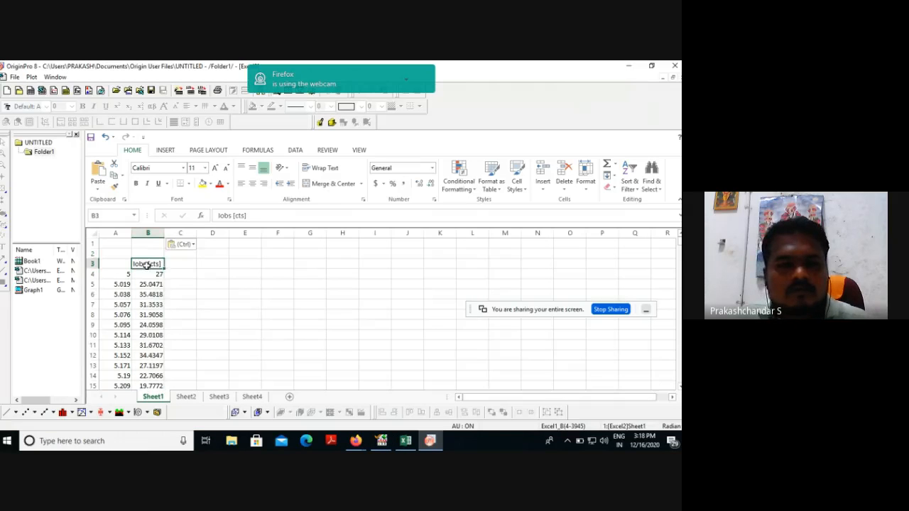
{"action": "key", "text": "Delete"}
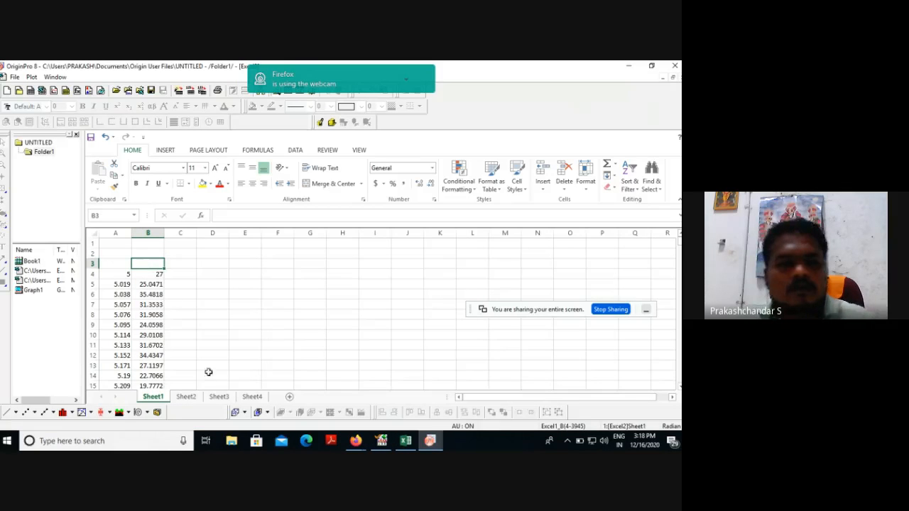
Create a line plot from the new workbook with column A as X and column B as Y
{"action": "left_click", "coordinate": [7, 412]}
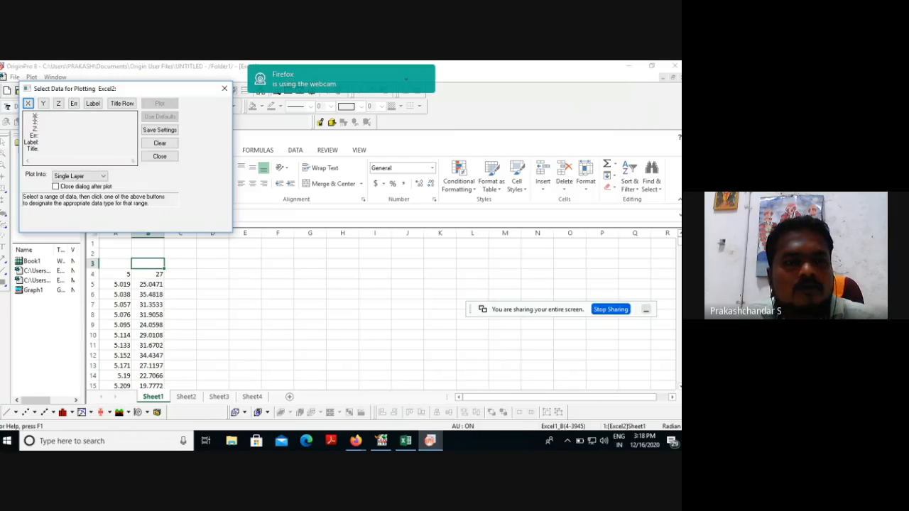
{"action": "left_click", "coordinate": [115, 233]}
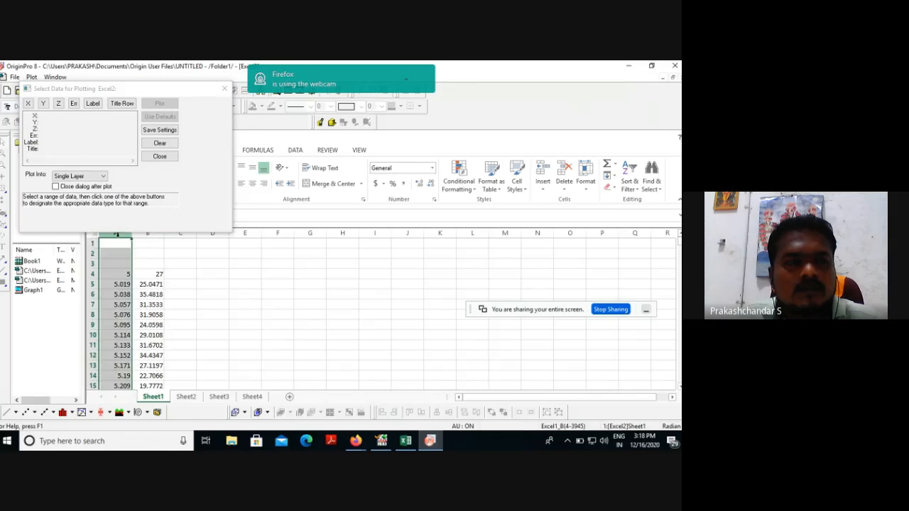
{"action": "left_click", "coordinate": [30, 105]}
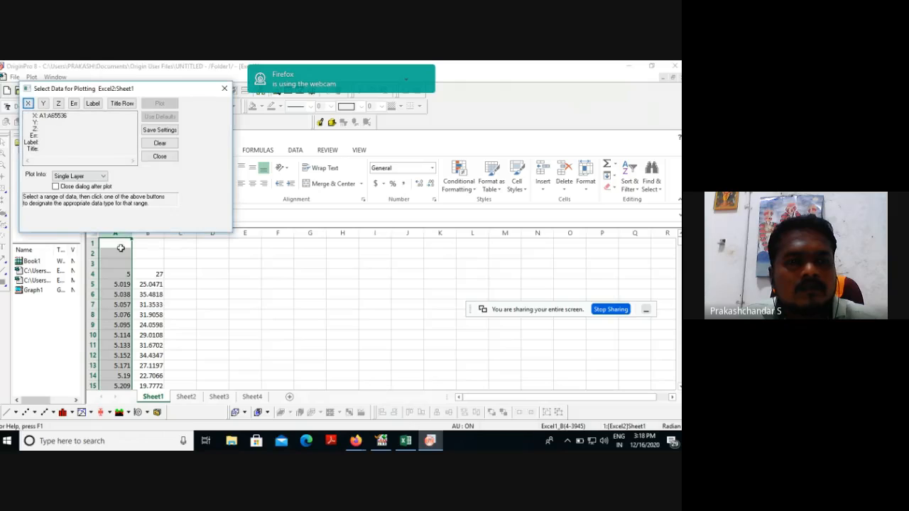
{"action": "left_click", "coordinate": [148, 234]}
{"action": "left_click", "coordinate": [43, 103]}
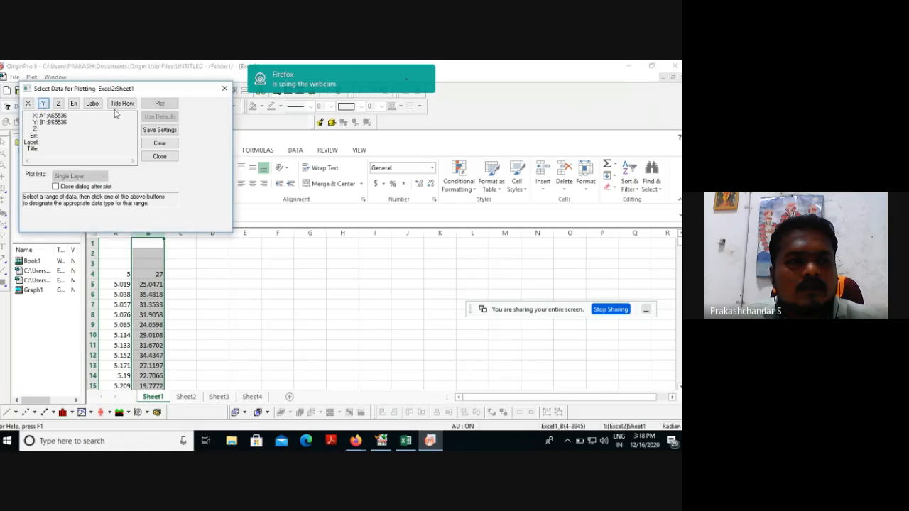
{"action": "left_click", "coordinate": [168, 105]}
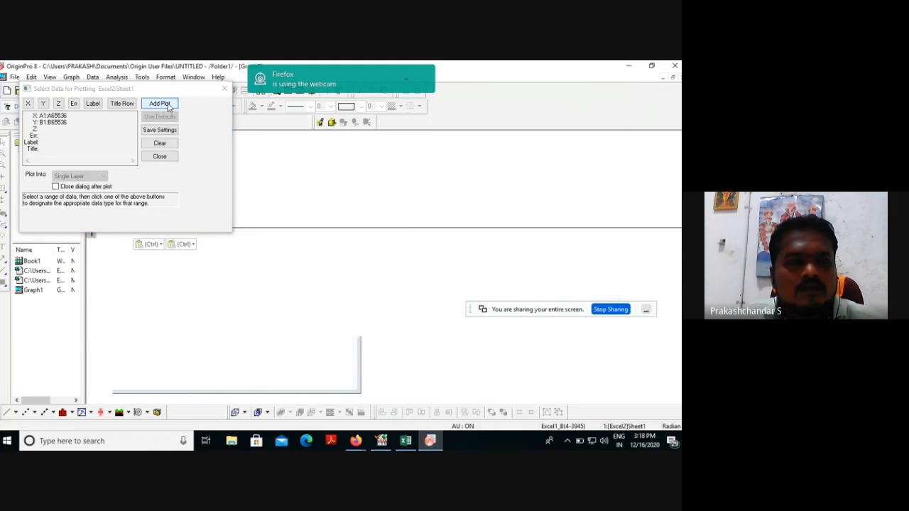
Close the plot data selection and set the line color of the new Graph2 curve to red
{"action": "left_click", "coordinate": [225, 89]}
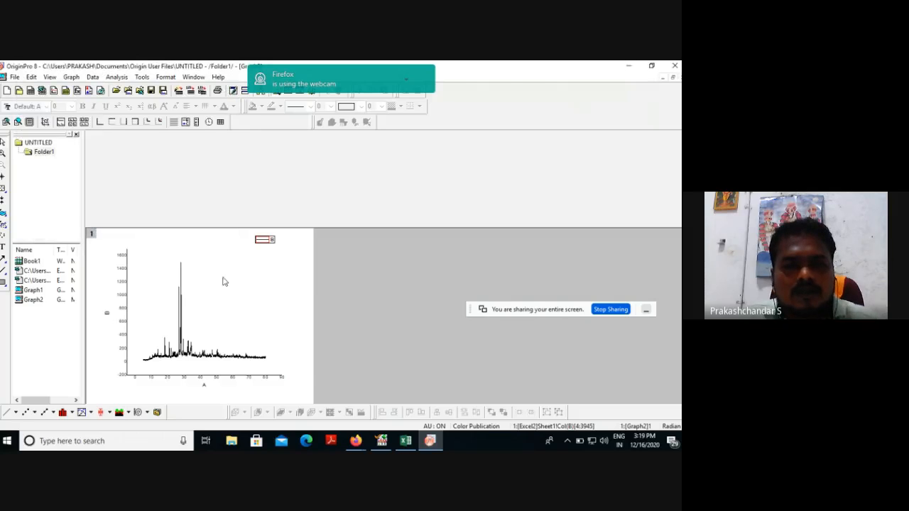
{"action": "double_click", "coordinate": [212, 360]}
{"action": "left_click", "coordinate": [383, 253]}
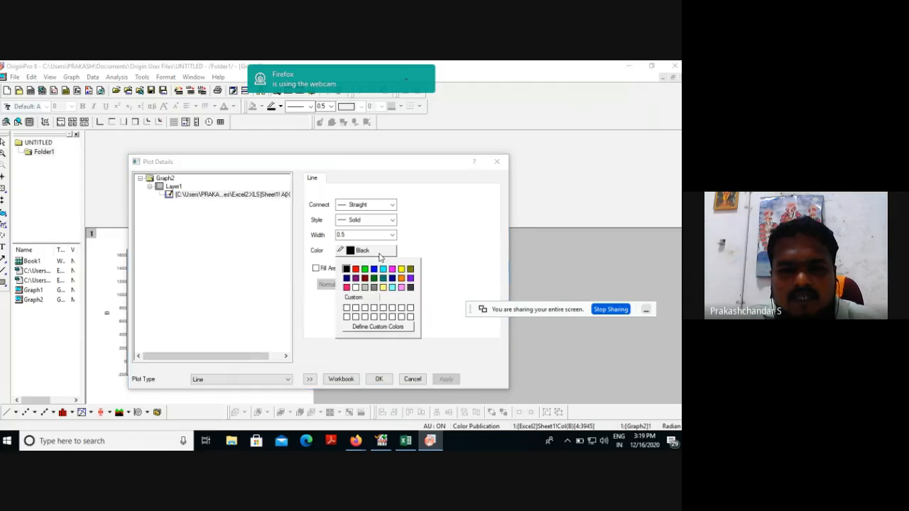
{"action": "left_click", "coordinate": [358, 270]}
{"action": "left_click", "coordinate": [379, 379]}
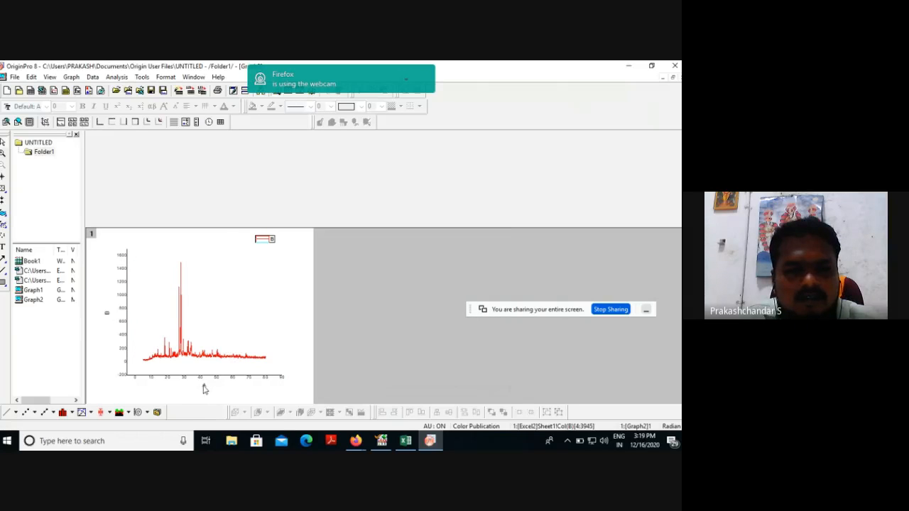
Replace the X axis title with 2∅, inserting the ∅ character from the Symbol font
{"action": "left_click", "coordinate": [204, 386]}
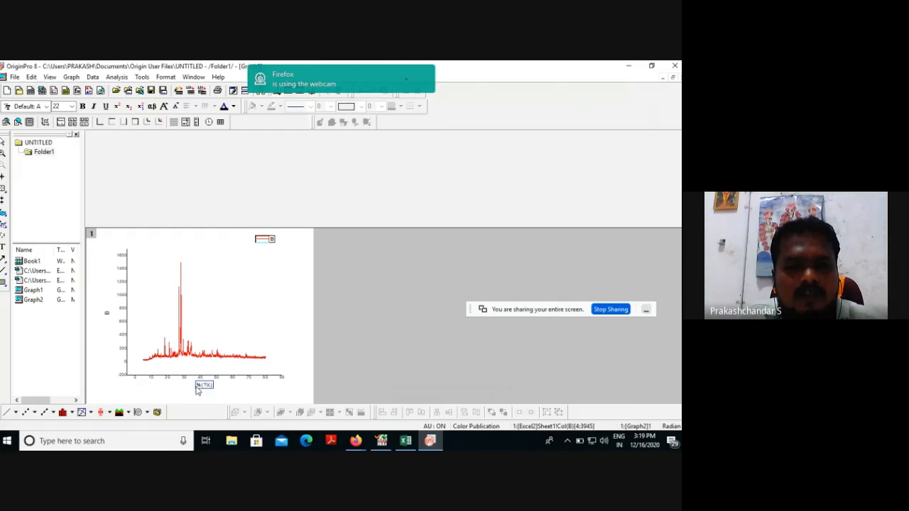
{"action": "left_click_drag", "start_coordinate": [211, 387], "coordinate": [191, 389]}
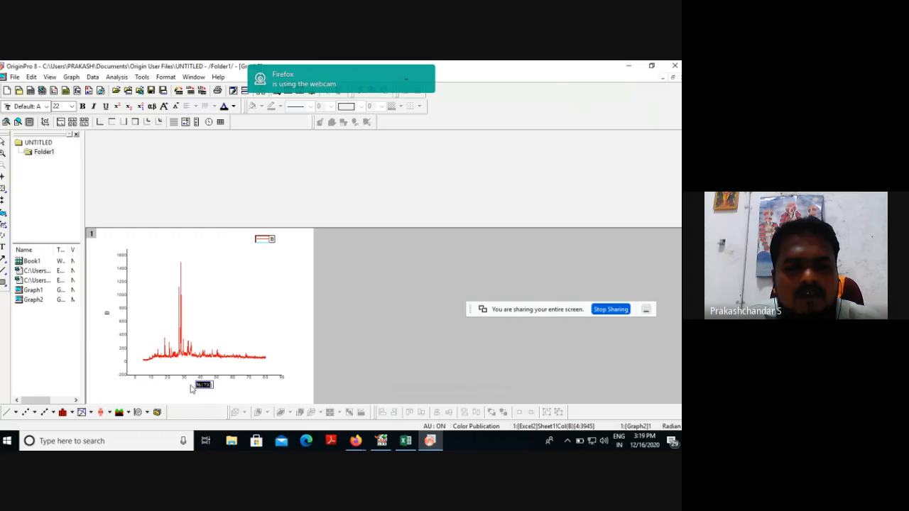
{"action": "type", "text": "2"}
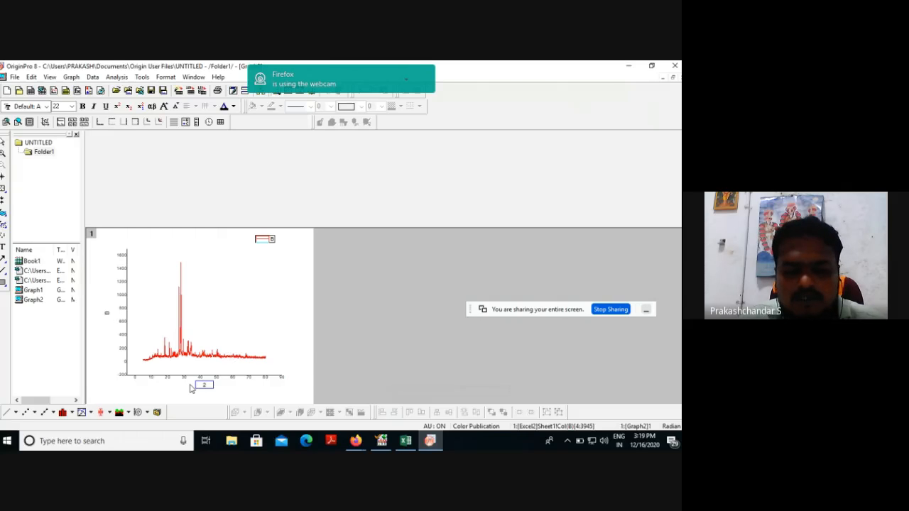
{"action": "key", "text": "ctrl+m"}
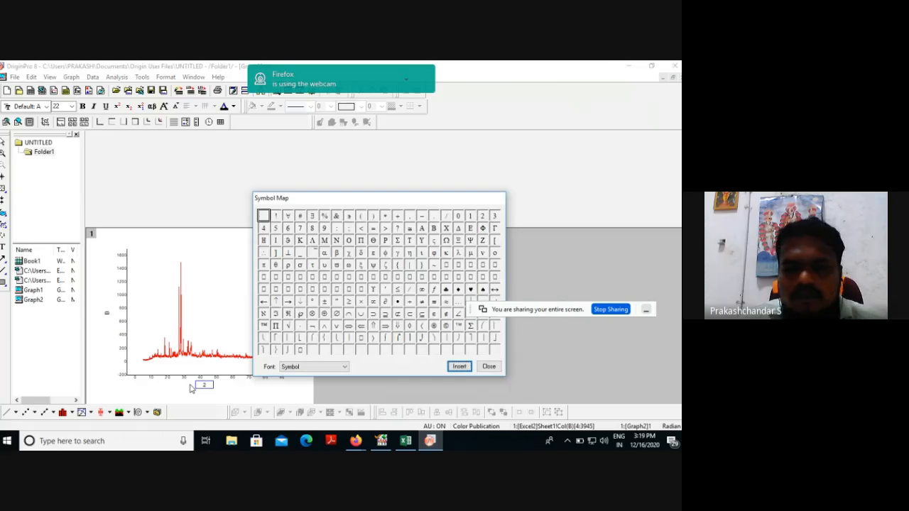
{"action": "left_click", "coordinate": [336, 316]}
{"action": "left_click", "coordinate": [462, 367]}
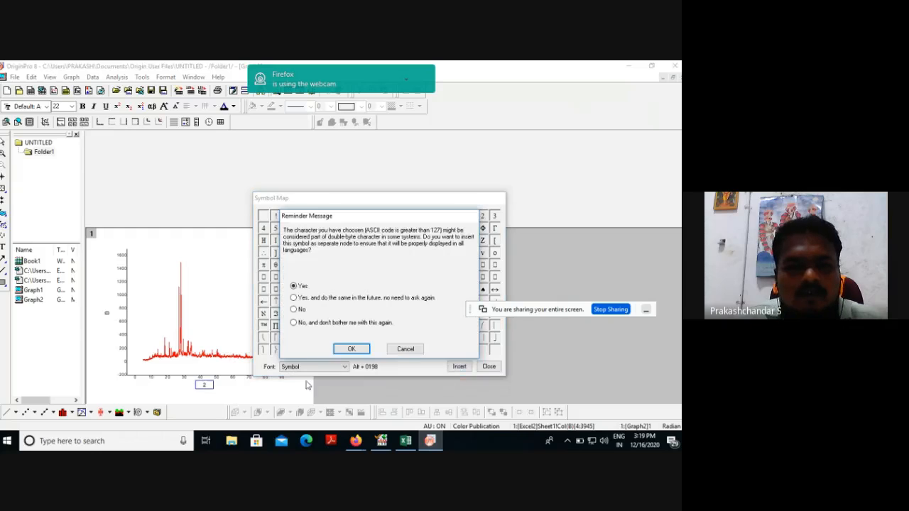
{"action": "left_click", "coordinate": [349, 347]}
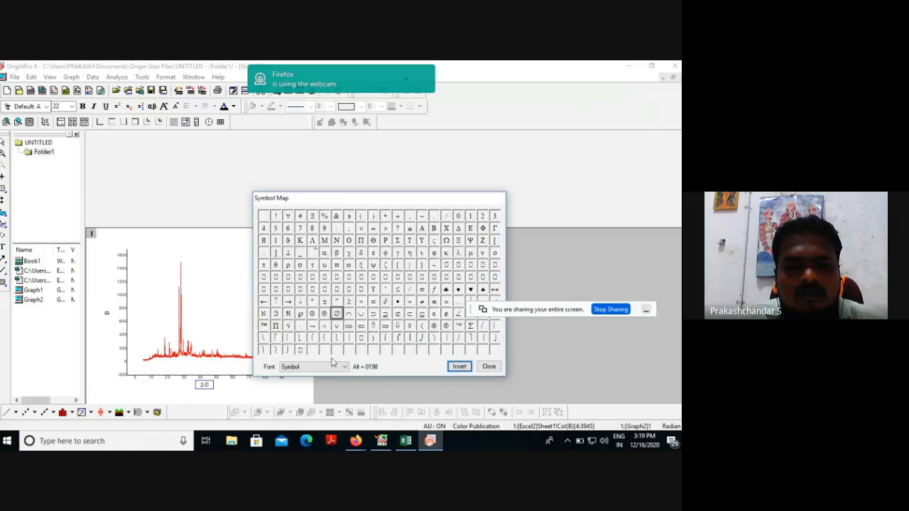
Replace the Y axis title with INTENSITY
{"action": "left_click", "coordinate": [108, 315]}
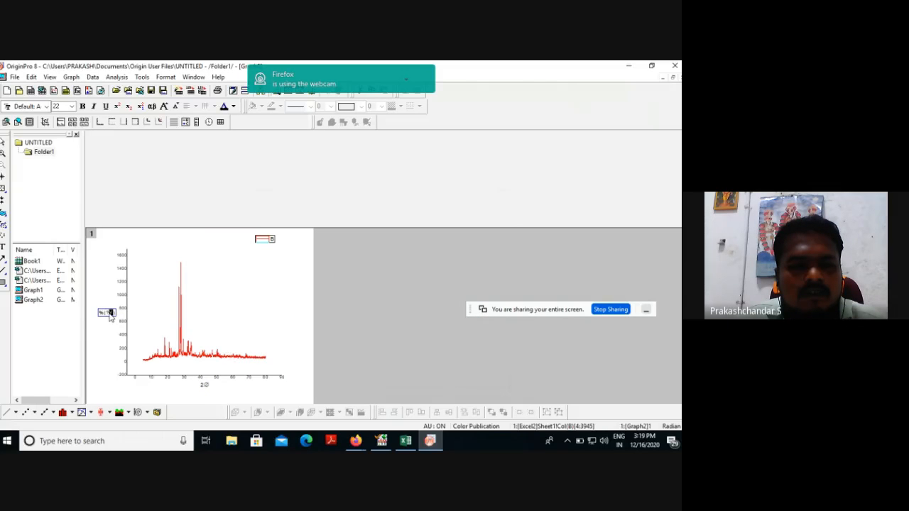
{"action": "left_click_drag", "start_coordinate": [116, 317], "coordinate": [91, 315]}
{"action": "key", "text": "BackSpace"}
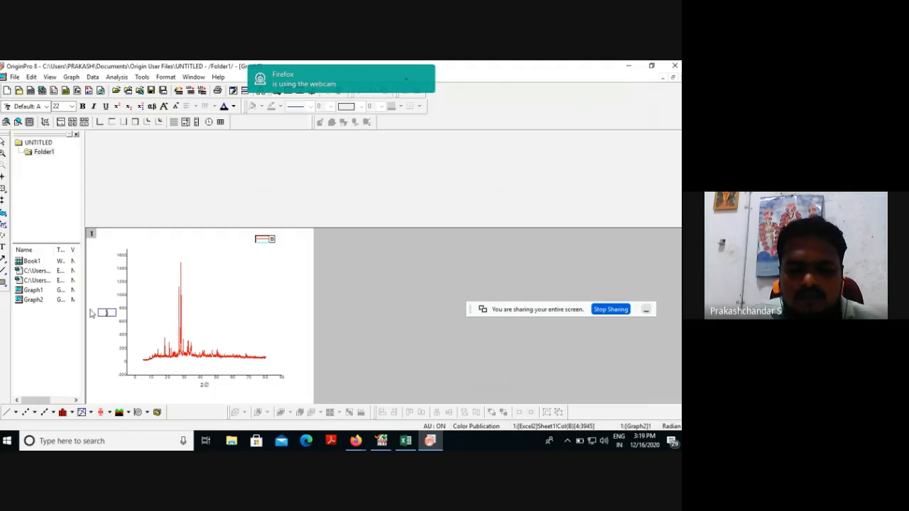
{"action": "type", "text": "INTENS"}
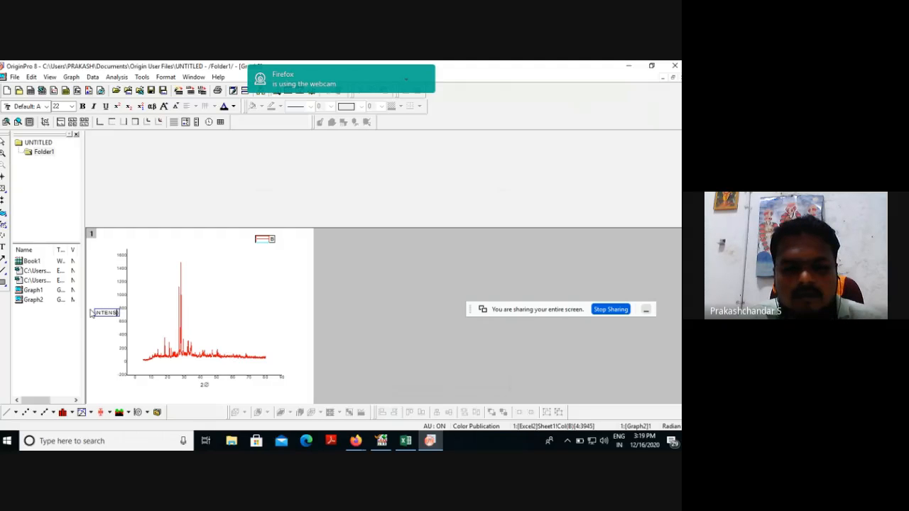
{"action": "type", "text": "ITY"}
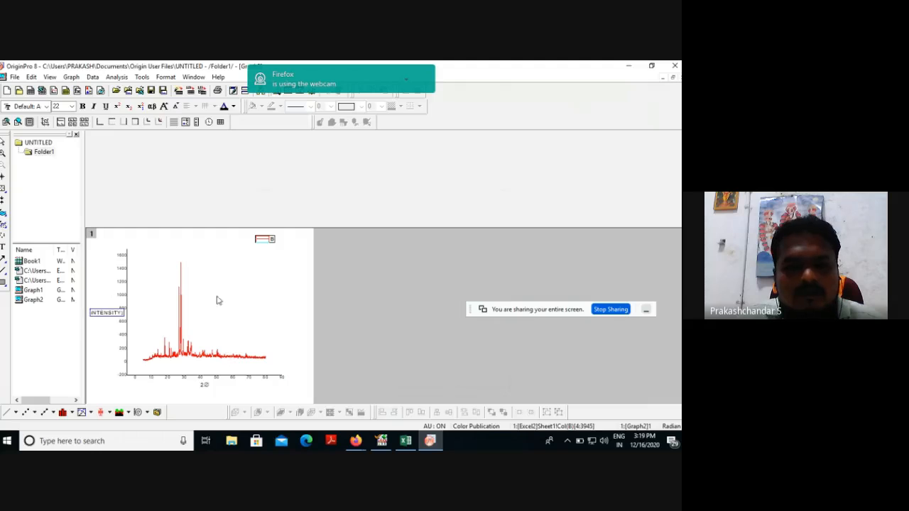
{"action": "left_click", "coordinate": [250, 287]}
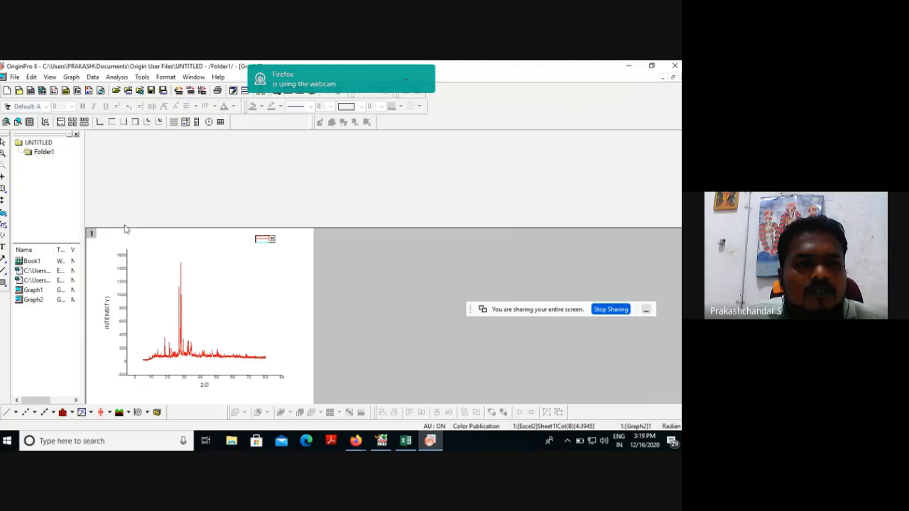
Consult the CCDay_1 scan in X'Pert HighScore Plus and add a C-S-H text label above the peak near 18 in the OriginPro graph
{"action": "left_click", "coordinate": [380, 441]}
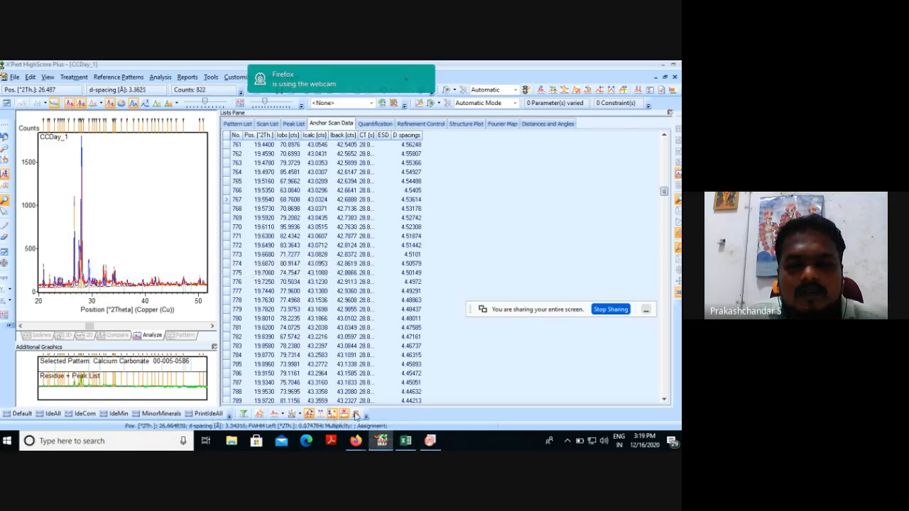
{"action": "left_click", "coordinate": [430, 441]}
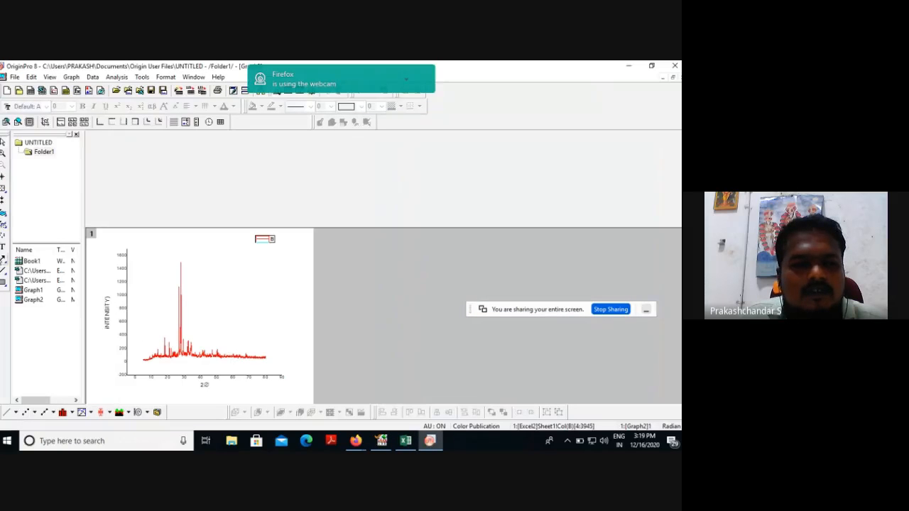
{"action": "left_click", "coordinate": [164, 331]}
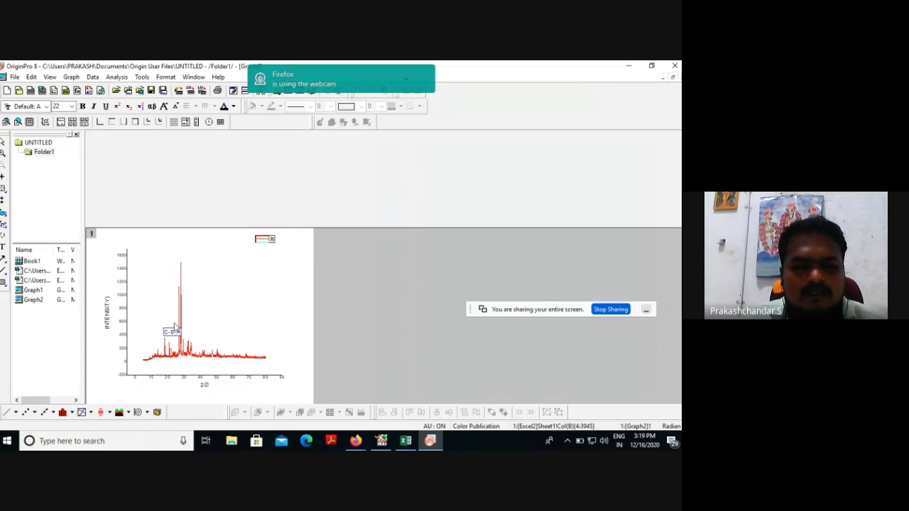
{"action": "left_click", "coordinate": [220, 292]}
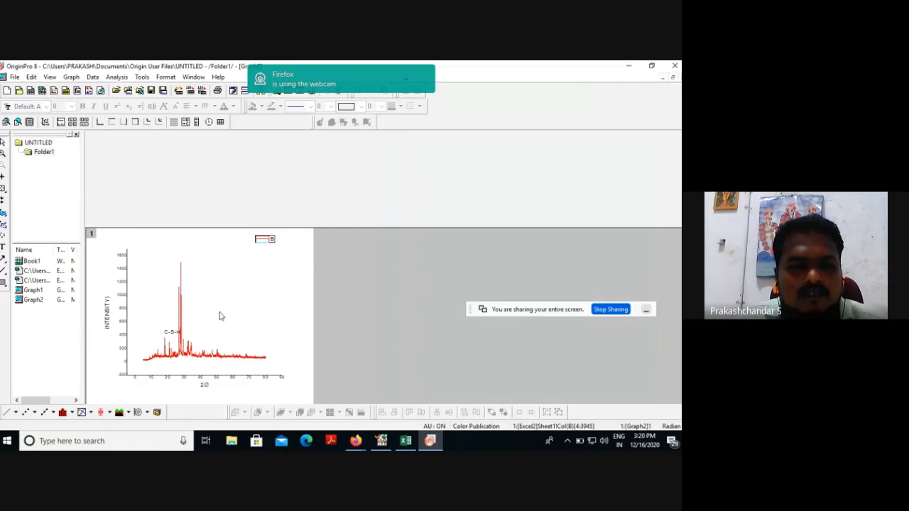
Rotate the C-S-H peak label by 90 degrees
{"action": "right_click", "coordinate": [169, 337]}
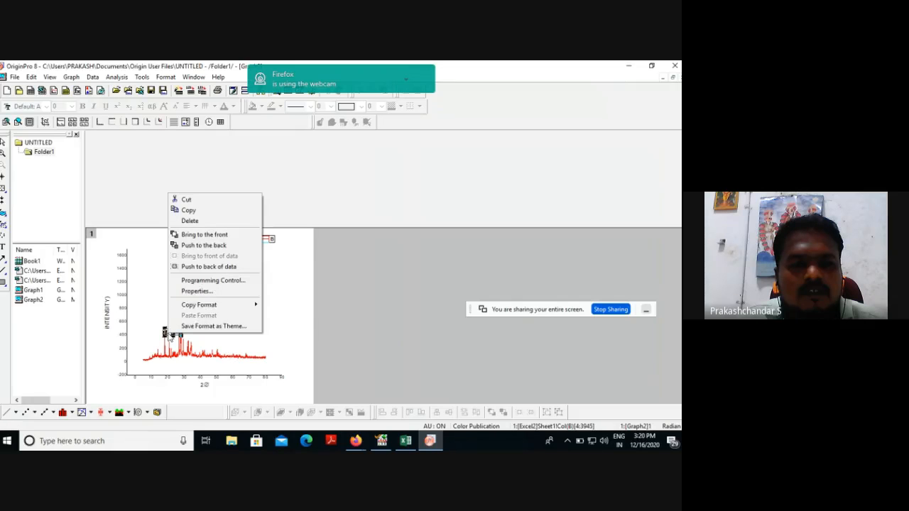
{"action": "left_click", "coordinate": [210, 293]}
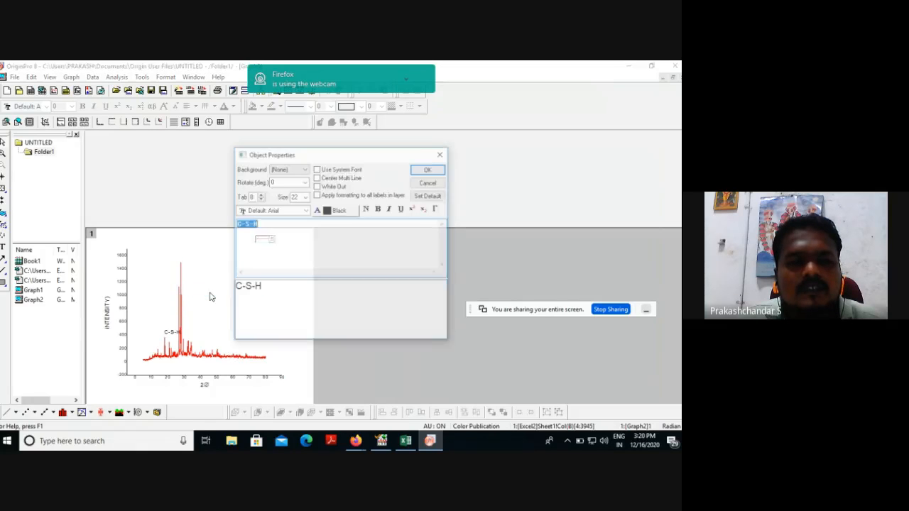
{"action": "left_click", "coordinate": [304, 182]}
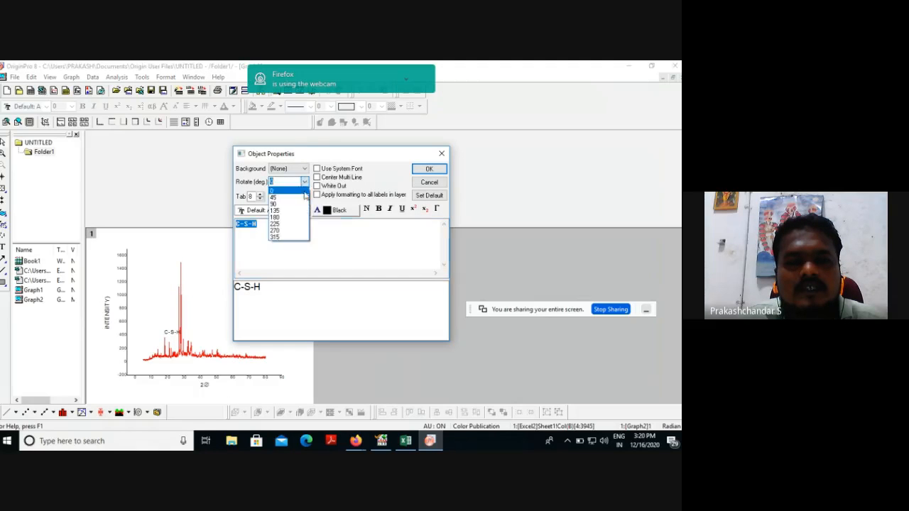
{"action": "left_click", "coordinate": [287, 204]}
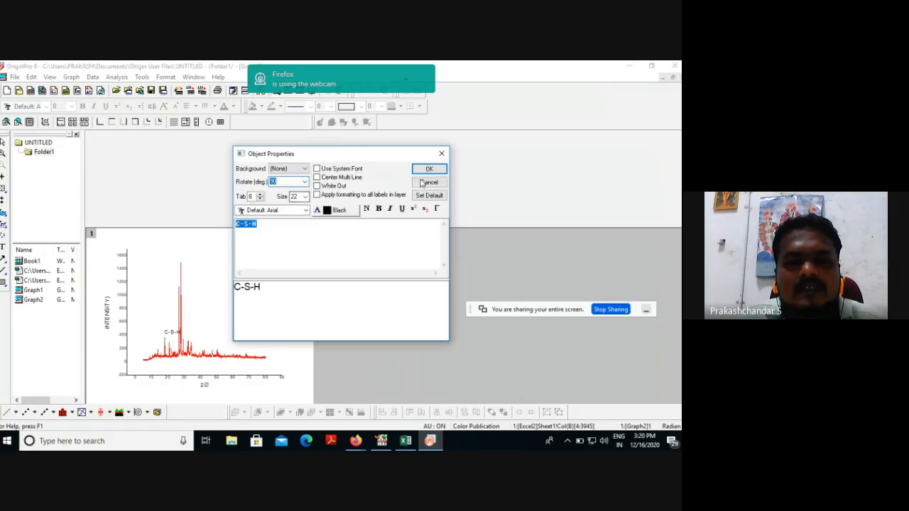
{"action": "left_click", "coordinate": [428, 170]}
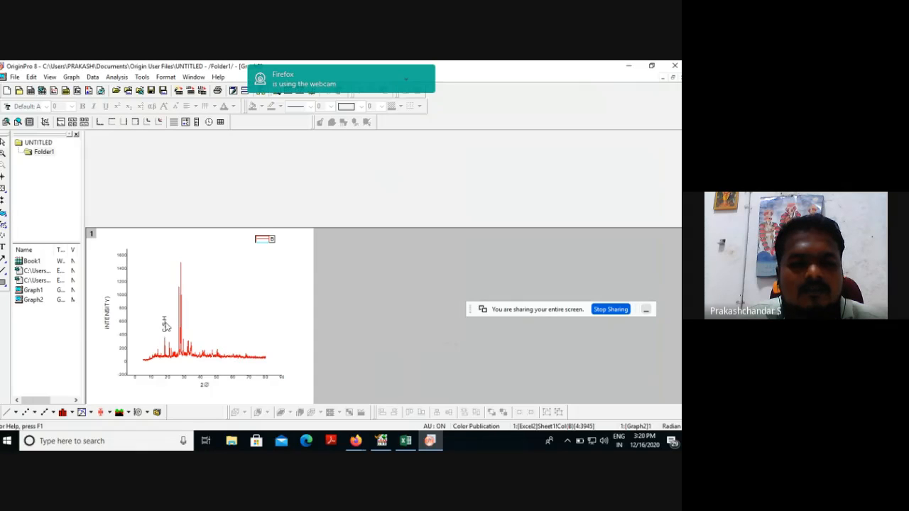
{"action": "left_click", "coordinate": [229, 318]}
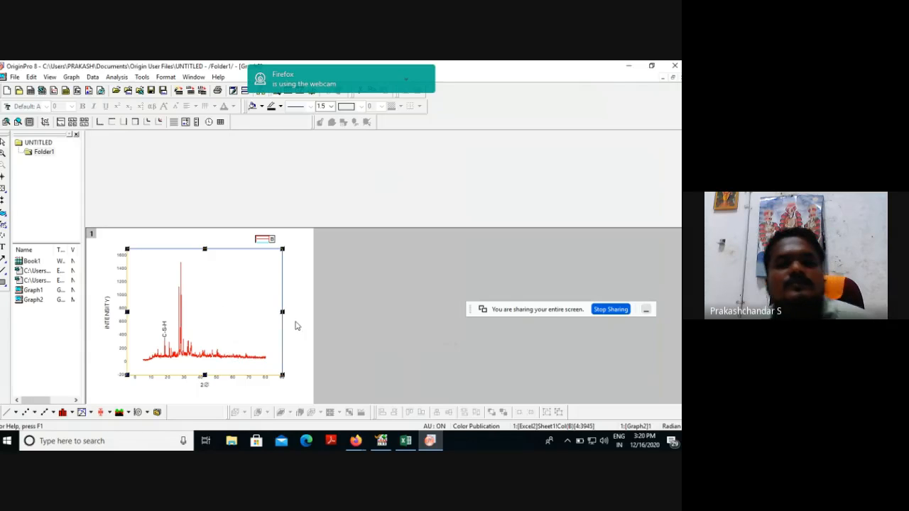
{"action": "left_click", "coordinate": [15, 79]}
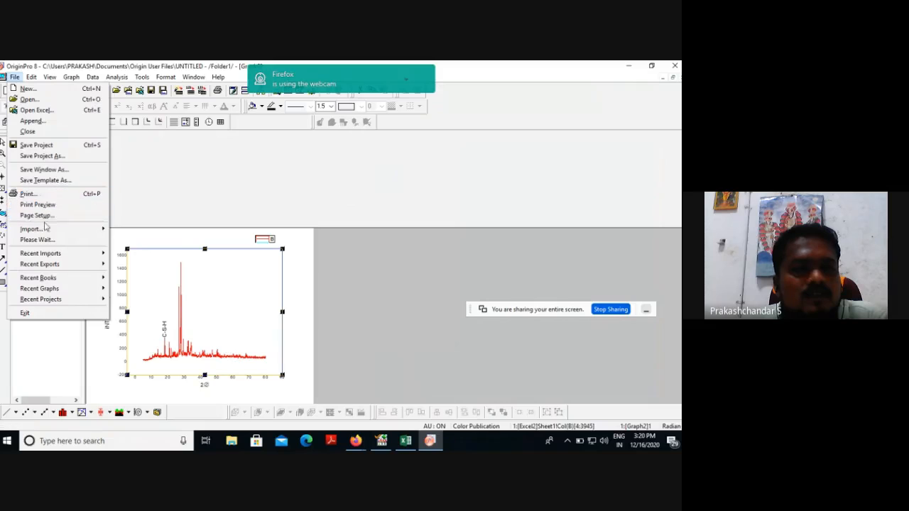
{"action": "mouse_move", "coordinate": [51, 232]}
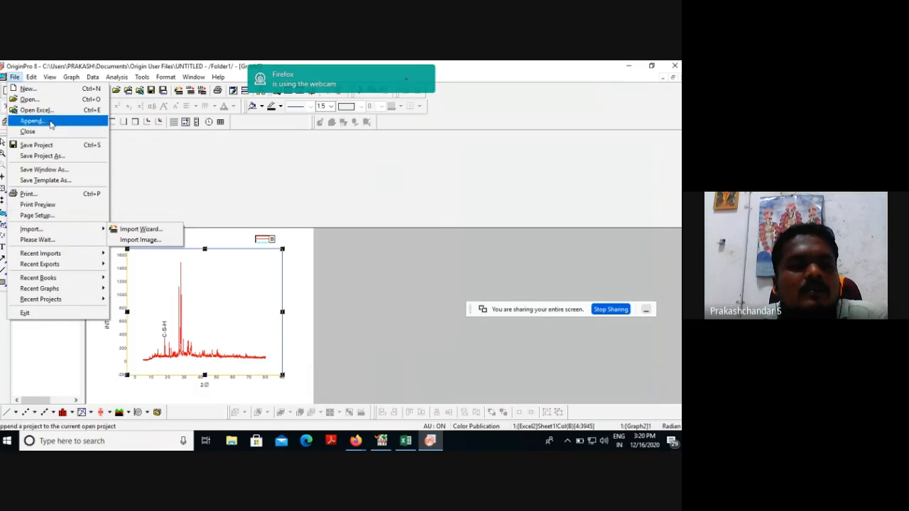
{"action": "left_click", "coordinate": [33, 82]}
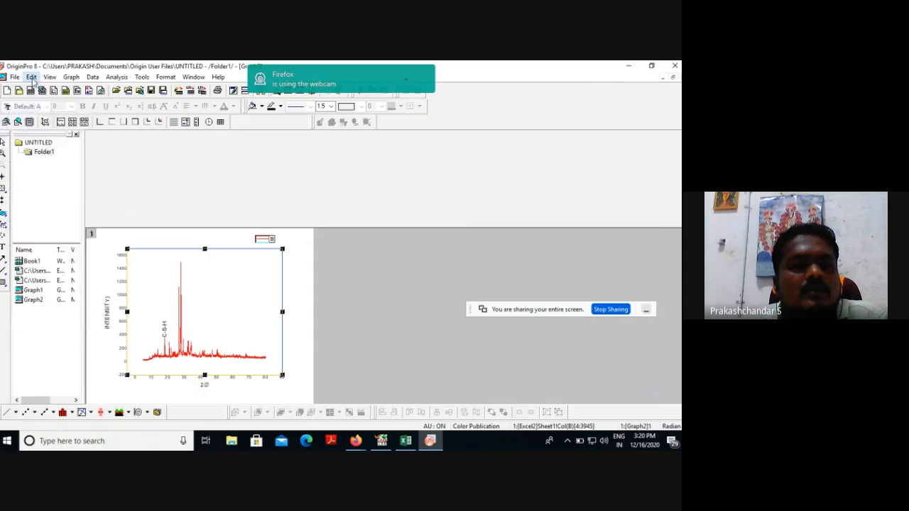
{"action": "left_click", "coordinate": [14, 77]}
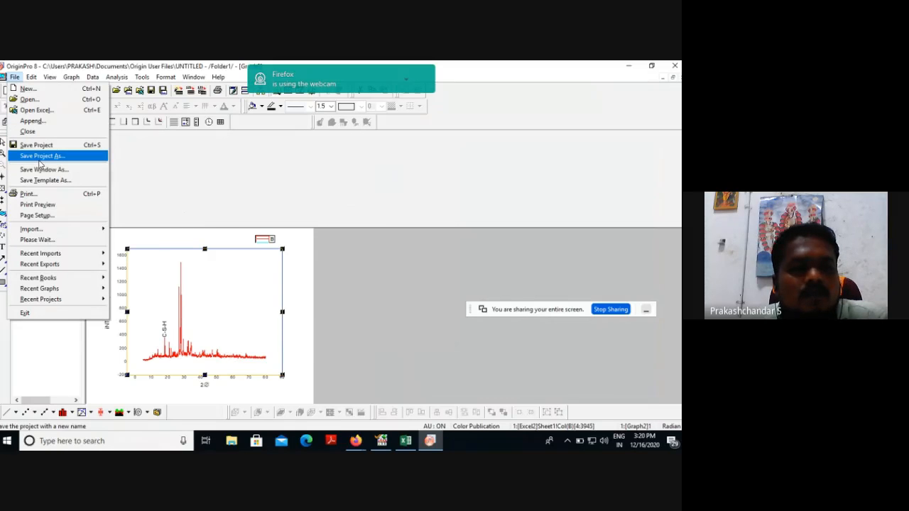
{"action": "mouse_move", "coordinate": [43, 267]}
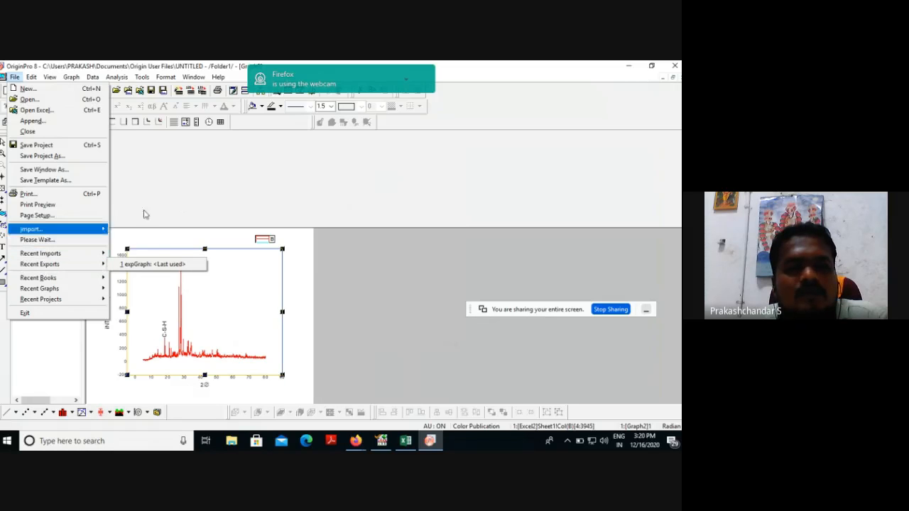
Minimize OriginPro and the CCDay_1 document in X'Pert HighScore Plus, and switch to the Excel sheet
{"action": "left_click", "coordinate": [629, 66]}
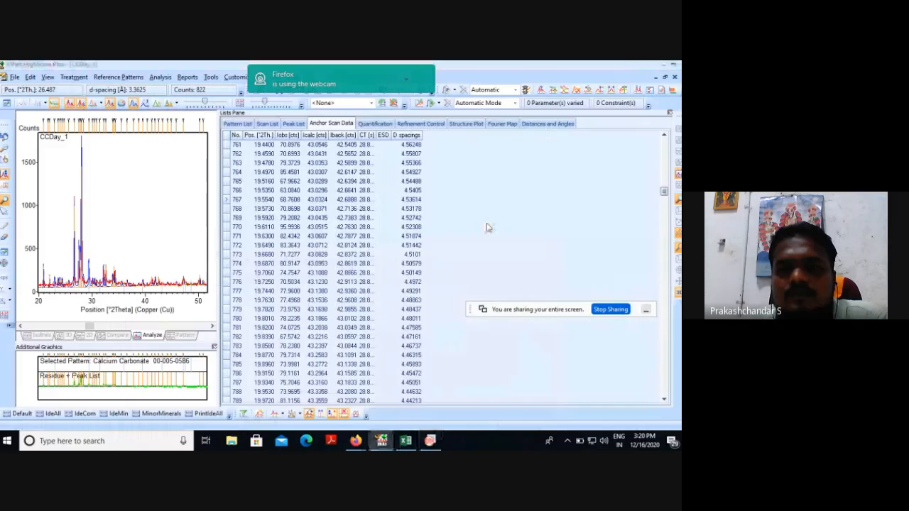
{"action": "left_click", "coordinate": [655, 77]}
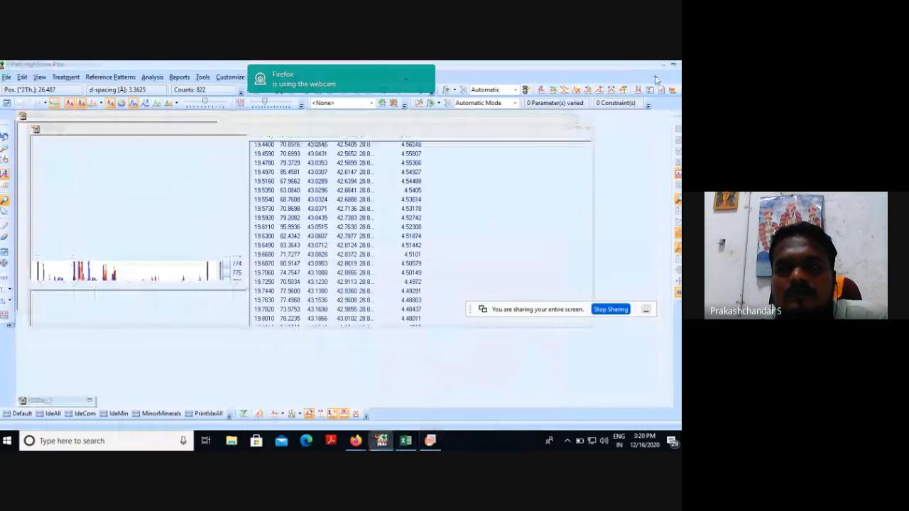
{"action": "left_click", "coordinate": [406, 441]}
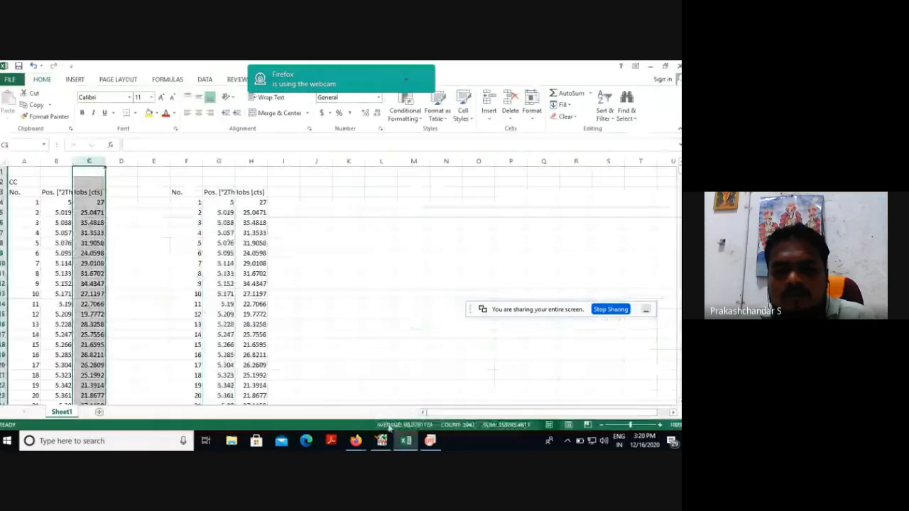
Switch to the Google Meet call in Firefox and stop presenting the screen
{"action": "left_click", "coordinate": [360, 444]}
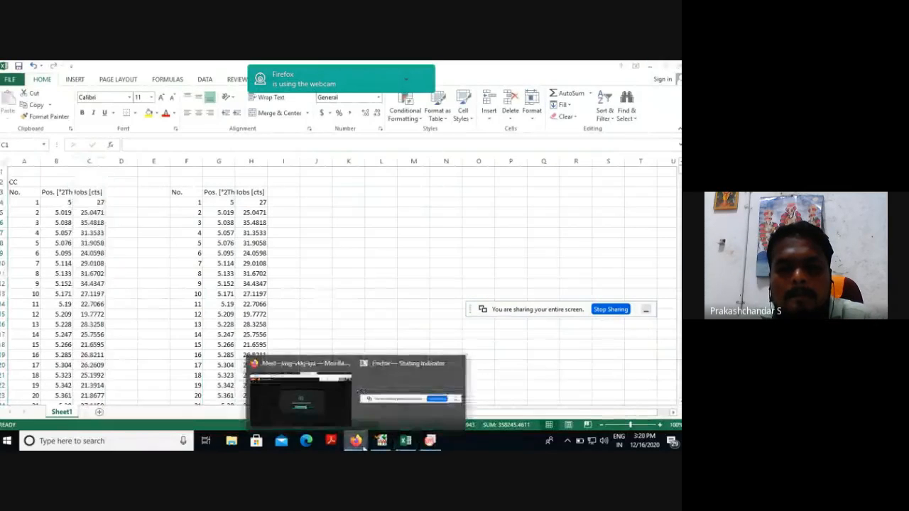
{"action": "left_click", "coordinate": [338, 416]}
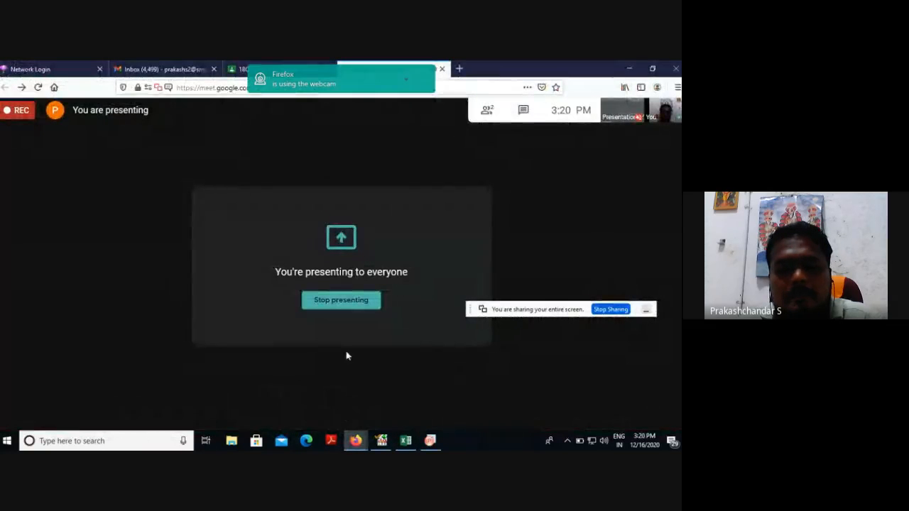
{"action": "left_click", "coordinate": [361, 302]}
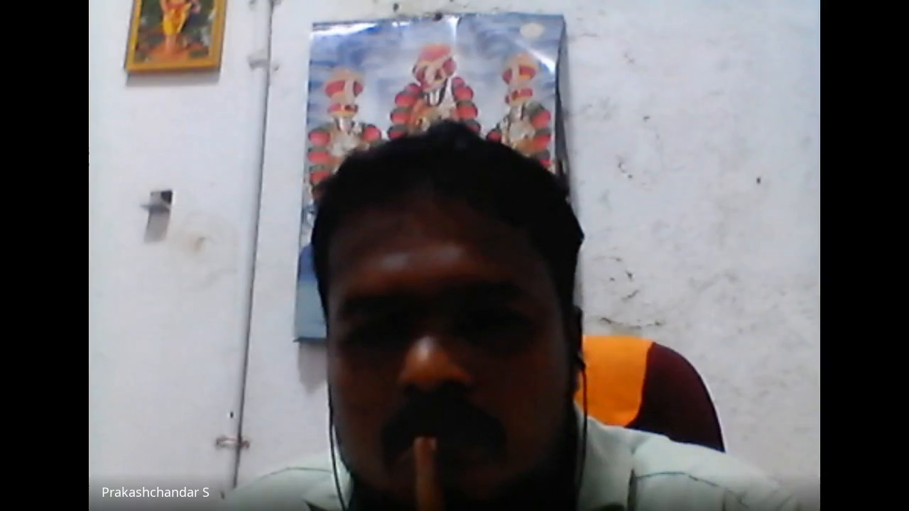